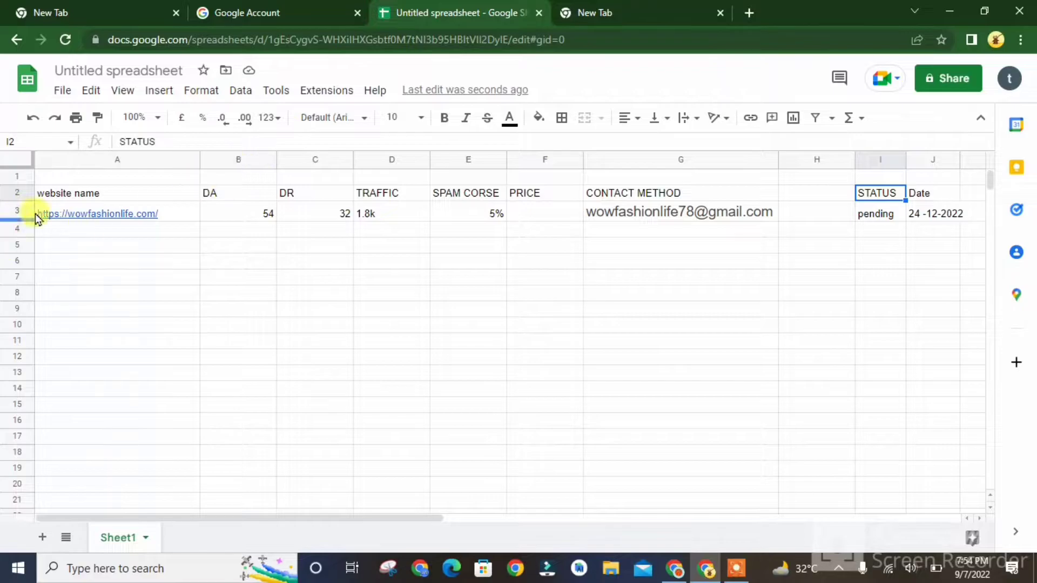
# - Rename the untitled spreadsheet as "WESITES STORE"
pyautogui.moveTo(93, 218)
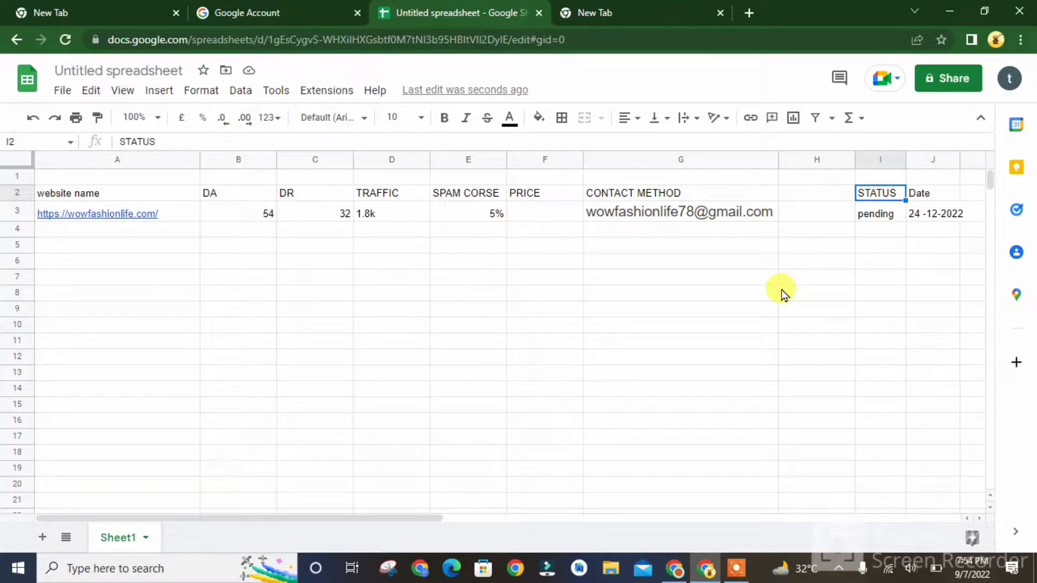
pyautogui.click(91, 71)
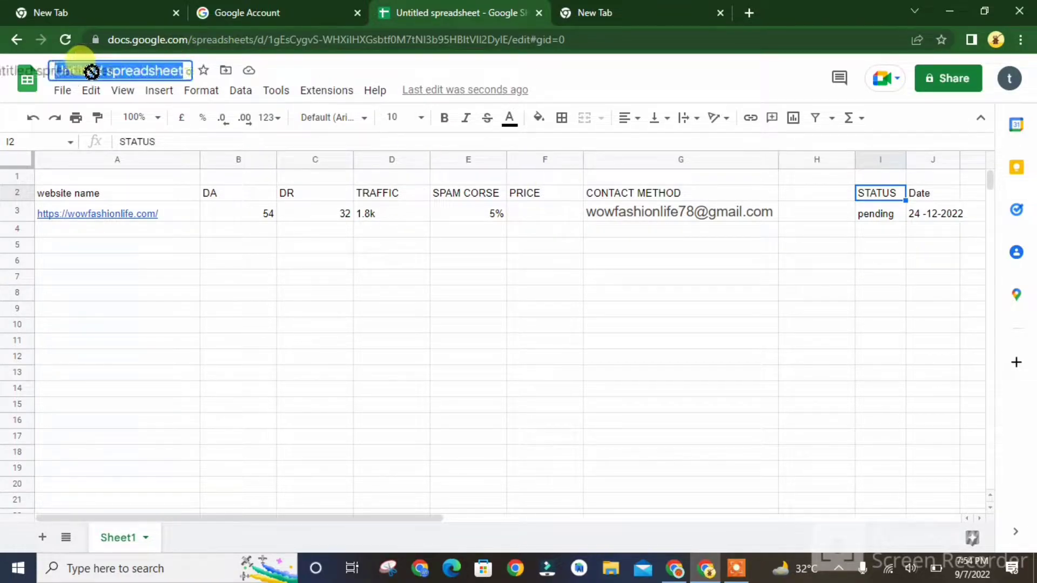
pyautogui.press('BackSpace')
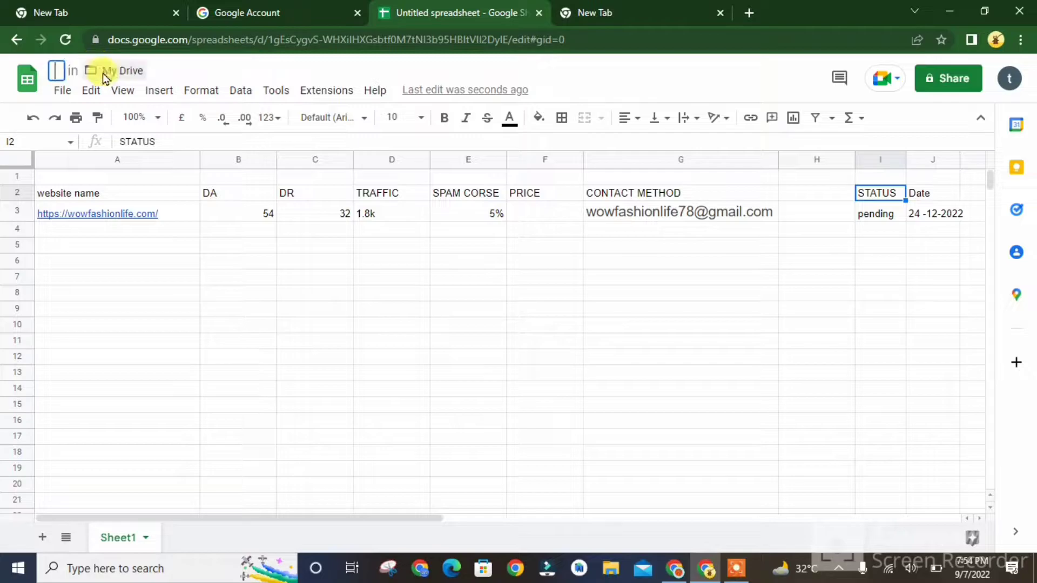
pyautogui.write('WE')
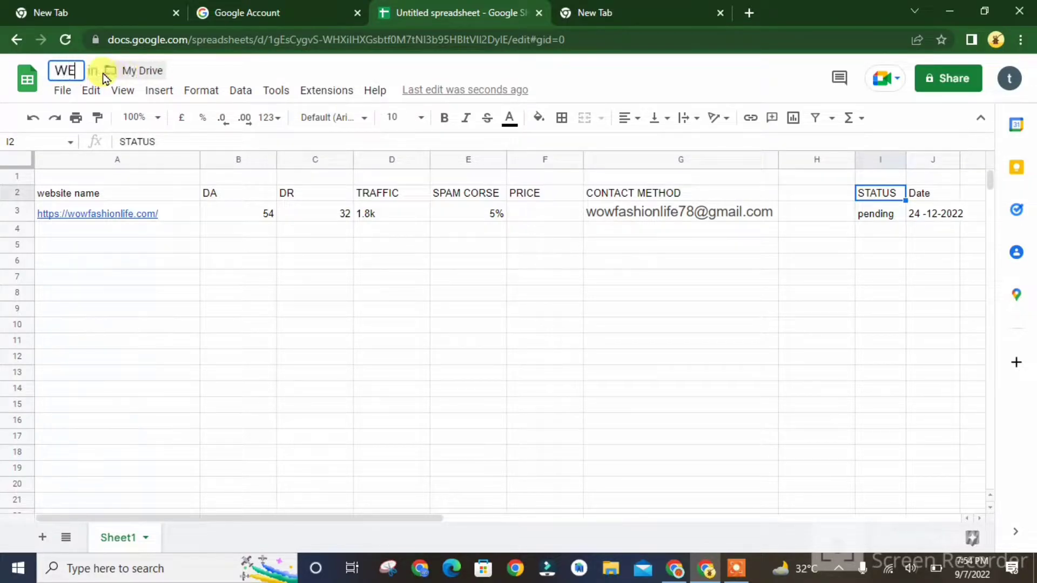
pyautogui.write('SITES')
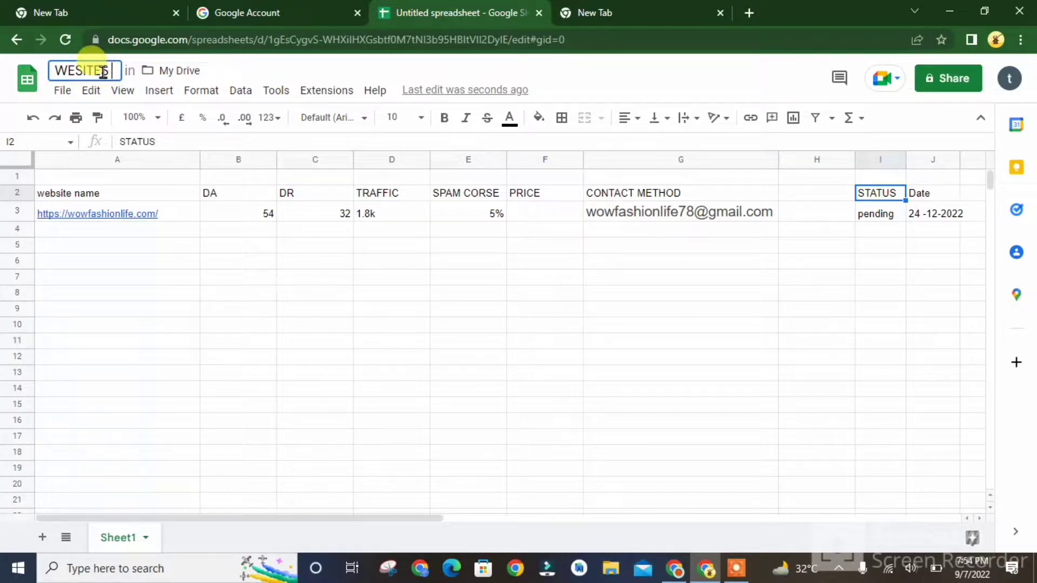
pyautogui.write(' STO')
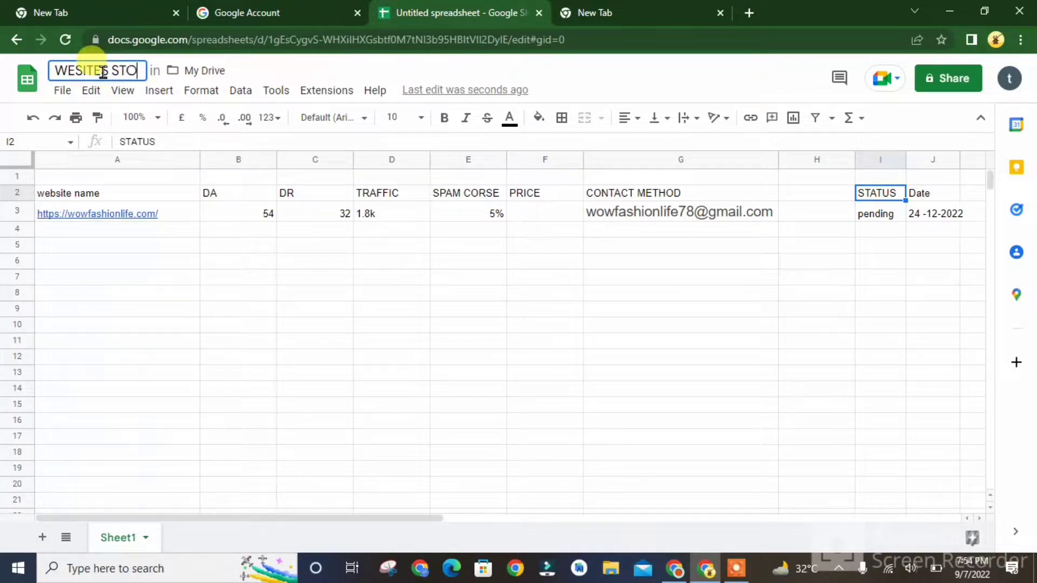
pyautogui.write('RE')
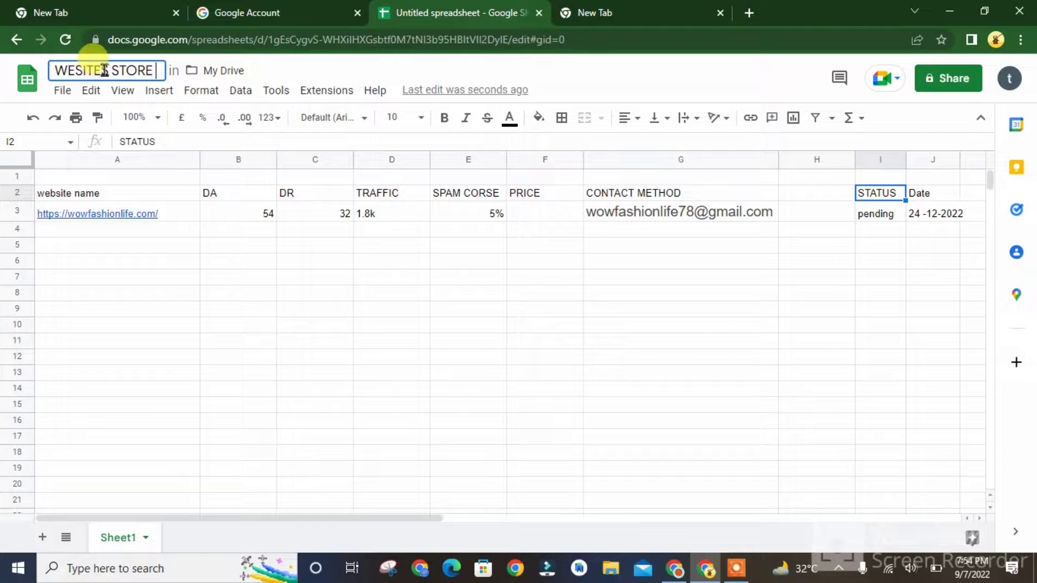
pyautogui.click(81, 215)
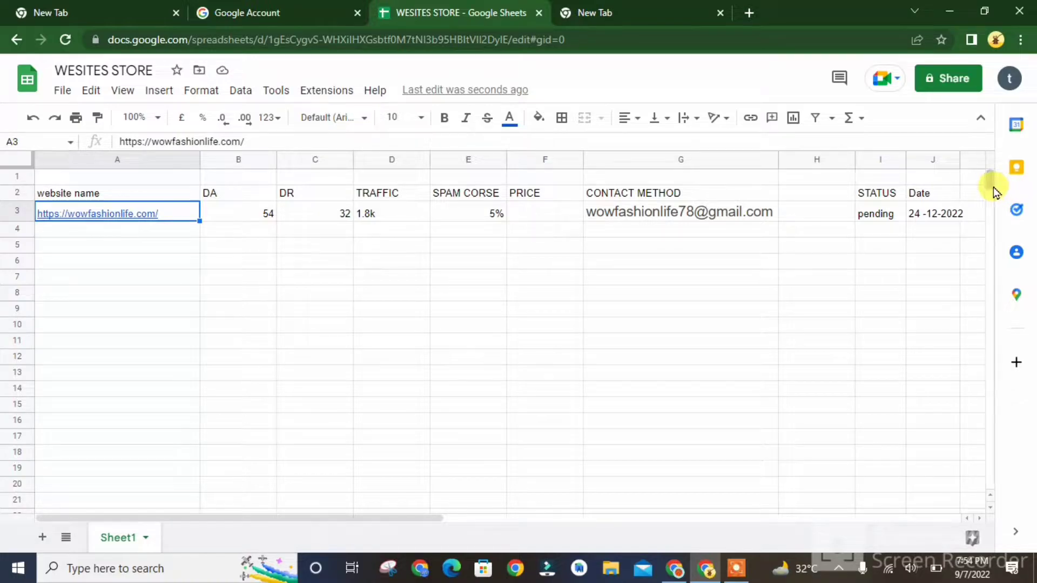
pyautogui.moveTo(990, 181); pyautogui.dragTo(991, 180)
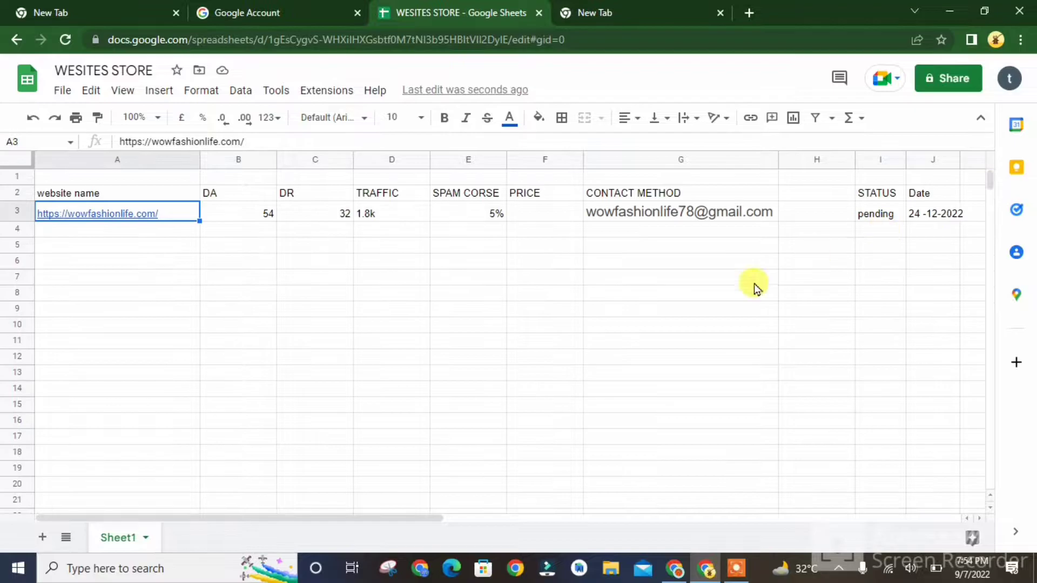
# - Start a second header row by entering "WEBSITE" in cell A14
pyautogui.click(84, 392)
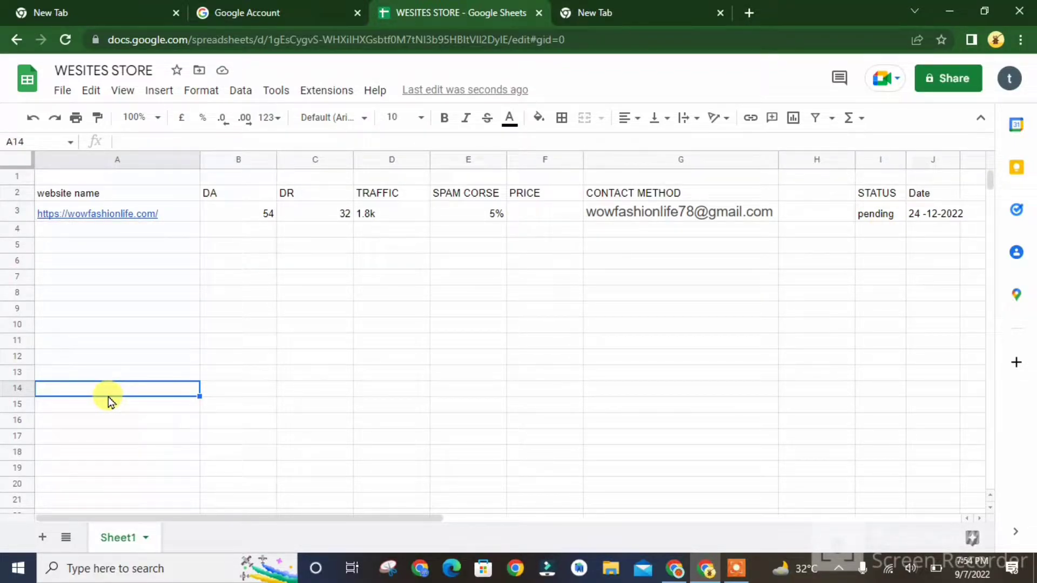
pyautogui.write('w')
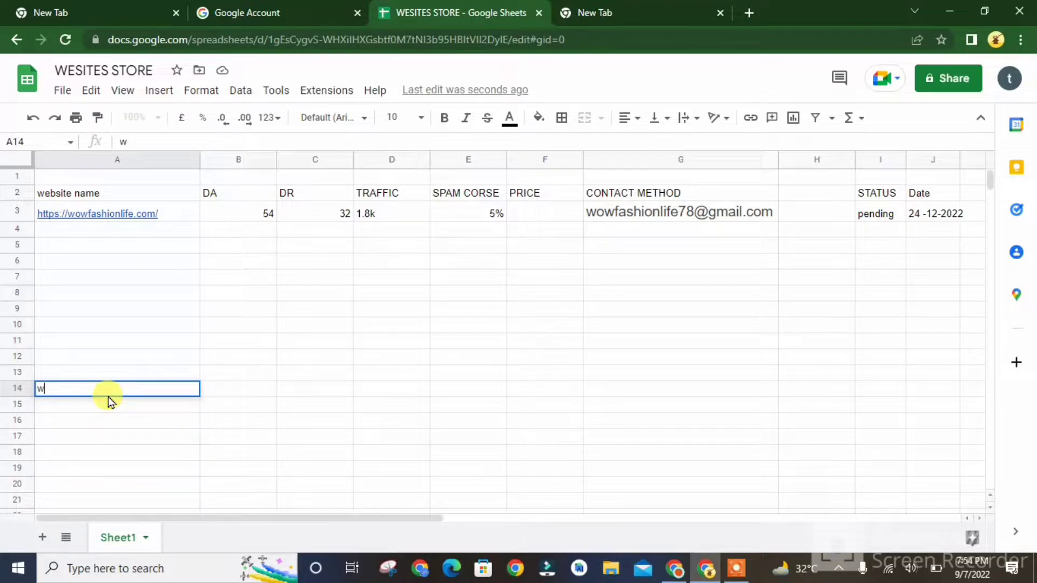
pyautogui.press('BackSpace')
pyautogui.write('EBS')
pyautogui.press('BackSpace')
pyautogui.press('BackSpace')
pyautogui.press('BackSpace')
pyautogui.write('WEBSITE')
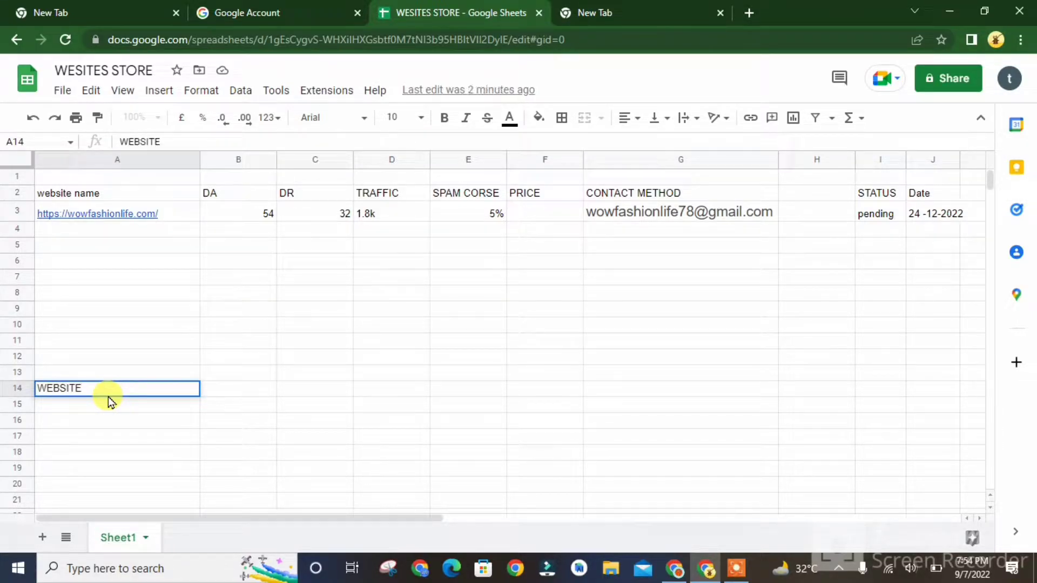
pyautogui.press('Tab')
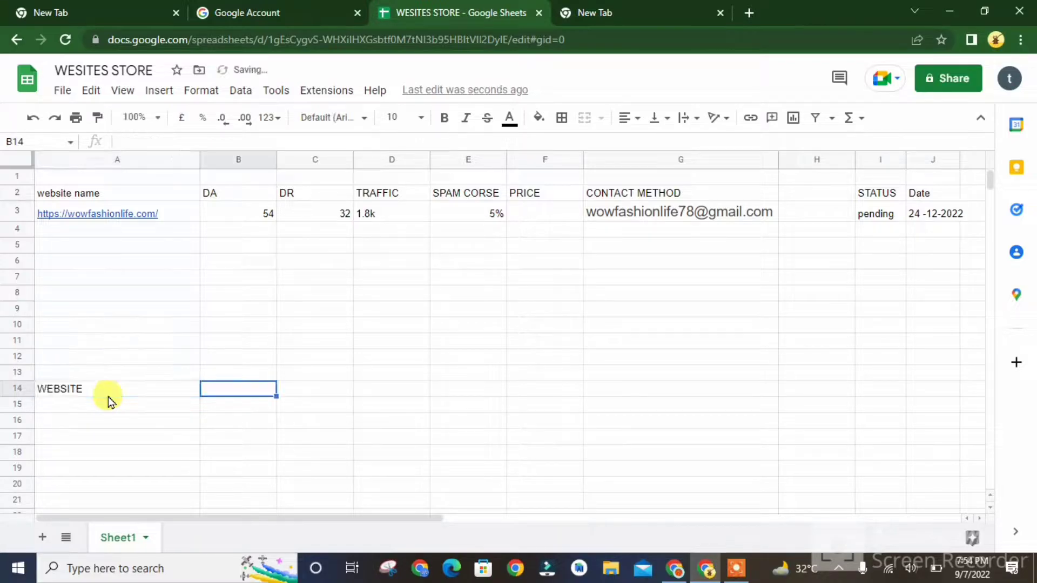
# - Enter the headers "DA", "DR" and "TRFIFIC" in cells B14 to D14
pyautogui.write('DA')
pyautogui.press('Tab')
pyautogui.write('DR')
pyautogui.press('Tab')
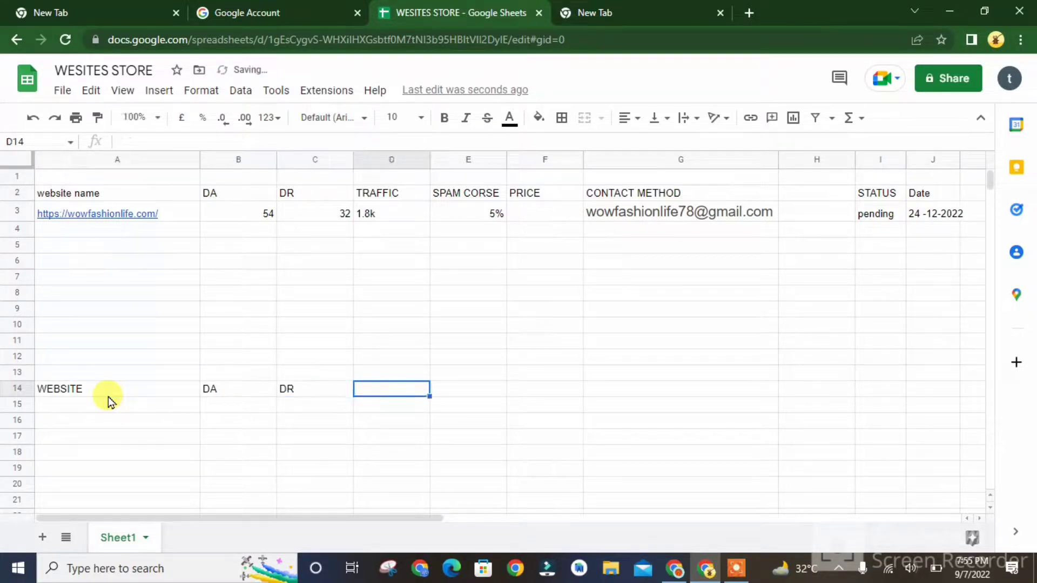
pyautogui.write('TRFIC')
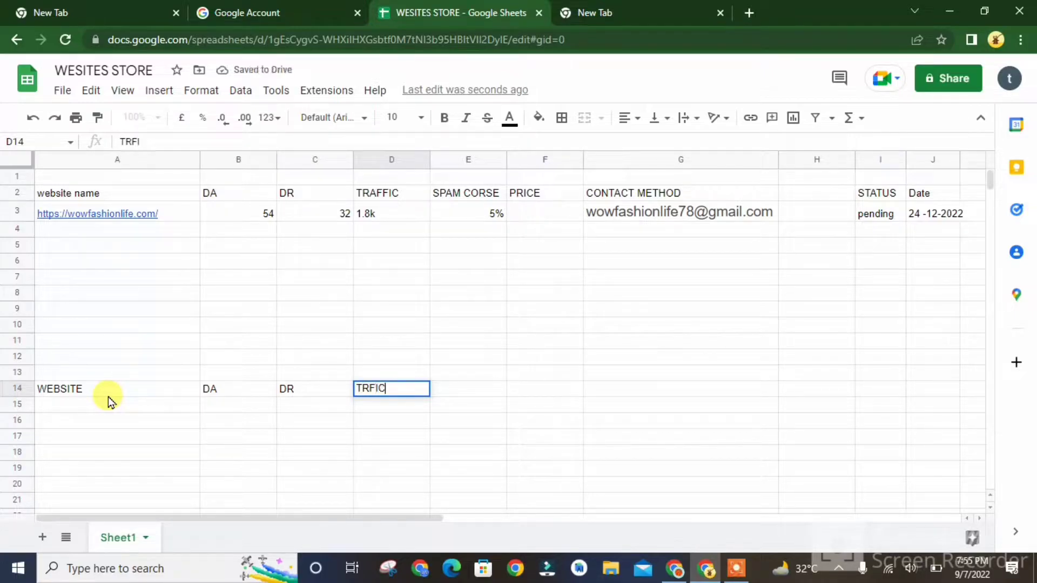
pyautogui.press('BackSpace')
pyautogui.press('BackSpace')
pyautogui.write('IFIC')
pyautogui.press('Tab')
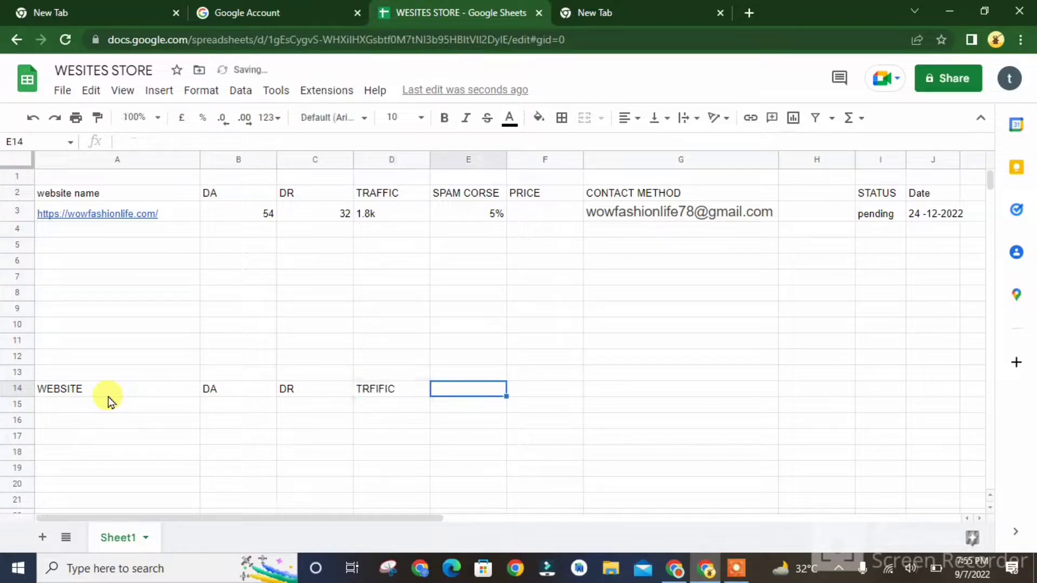
# - Enter the header "SAPAM CORSE" in cell E14
pyautogui.write('SAPAN')
pyautogui.press('BackSpace')
pyautogui.write('M ')
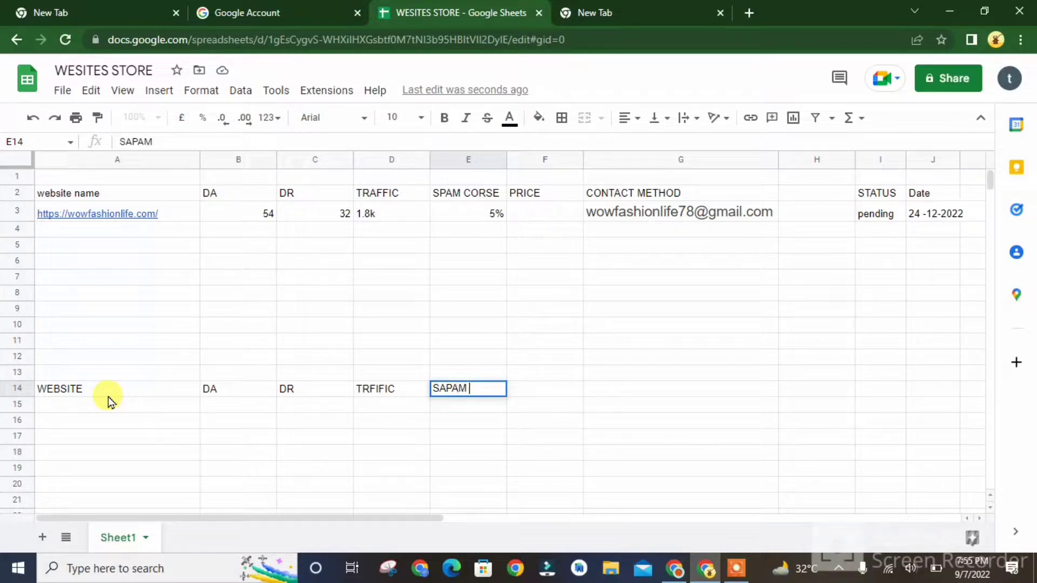
pyautogui.write('CIRSE')
pyautogui.press('BackSpace')
pyautogui.press('BackSpace')
pyautogui.press('BackSpace')
pyautogui.write('ORSE')
pyautogui.press('Tab')
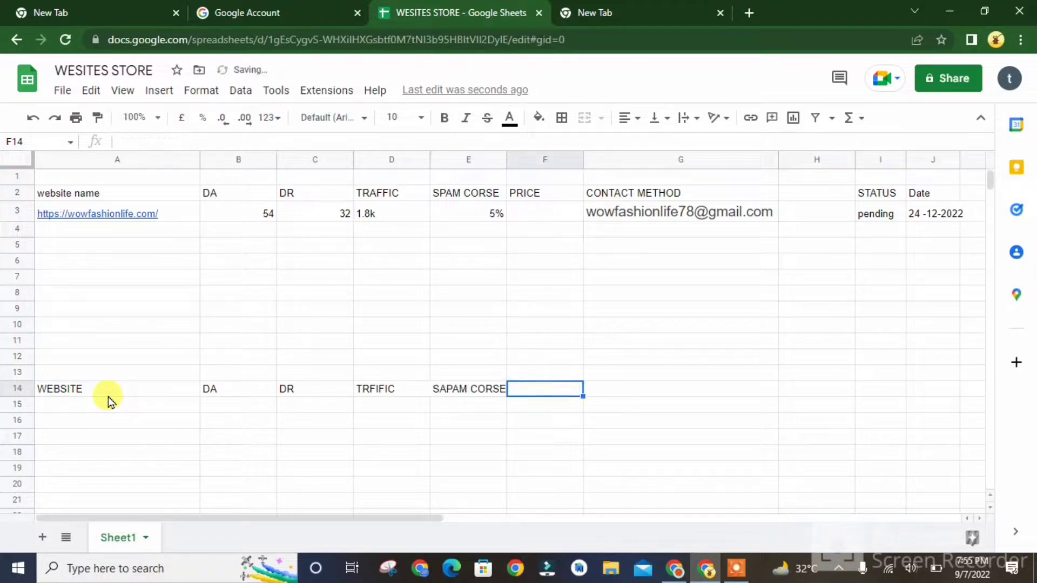
# - Enter the headers "PRICE" in cell F14 and "CONTACT METHOD" in cell G14
pyautogui.write('PRI')
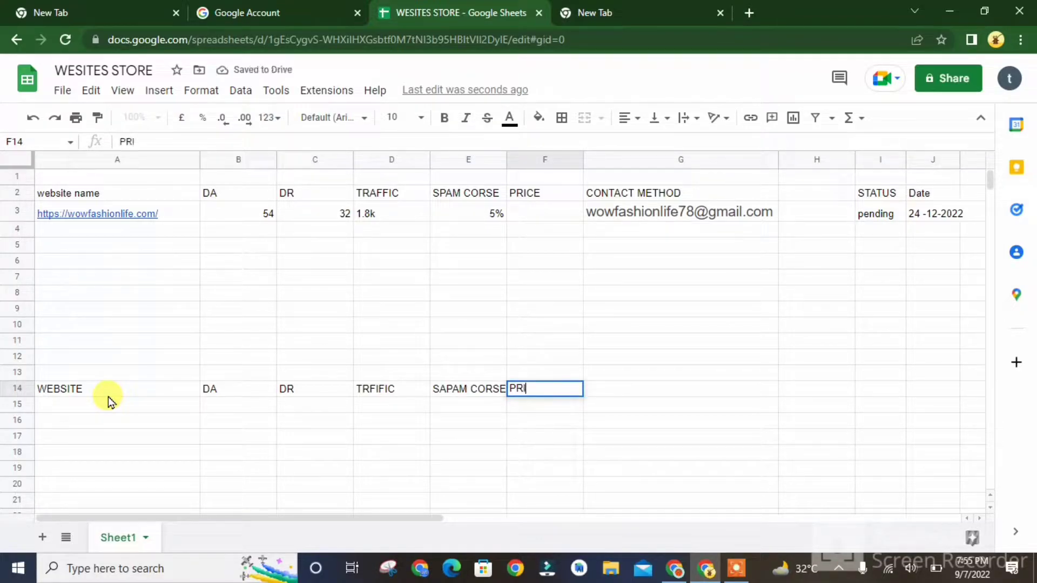
pyautogui.write('CE')
pyautogui.press('Tab')
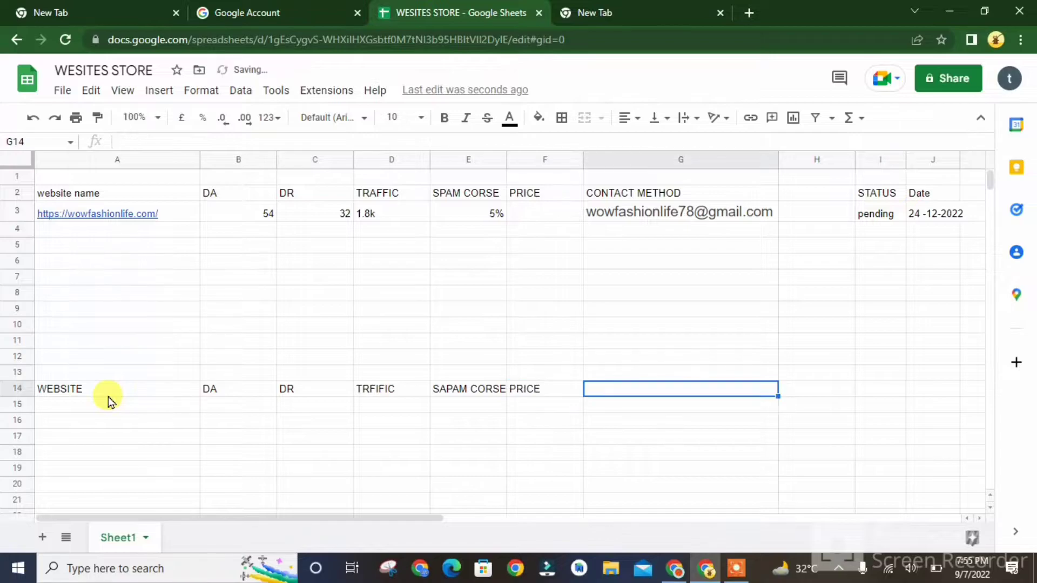
pyautogui.write('CON')
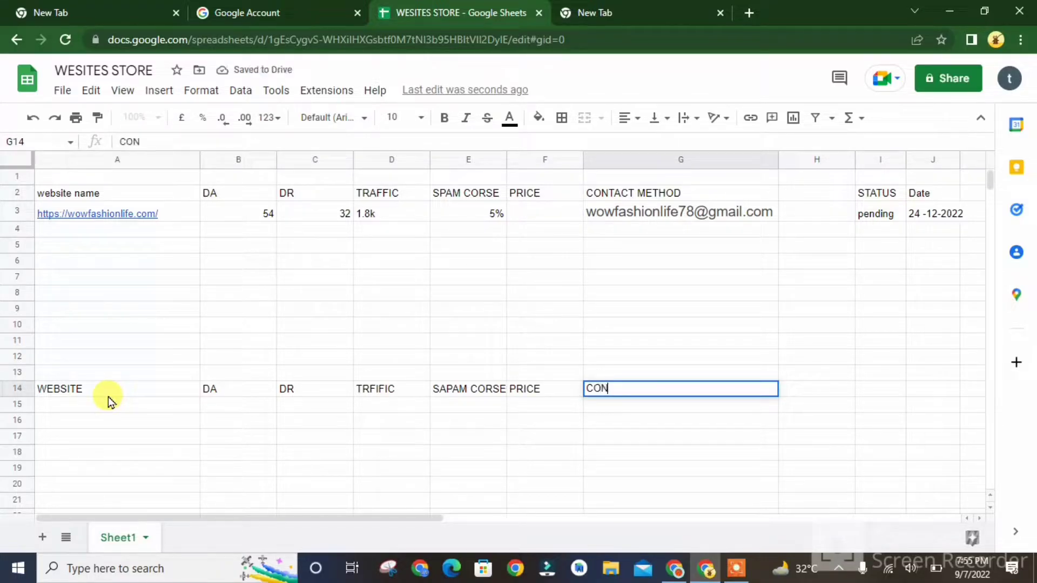
pyautogui.write('TACT METHOD')
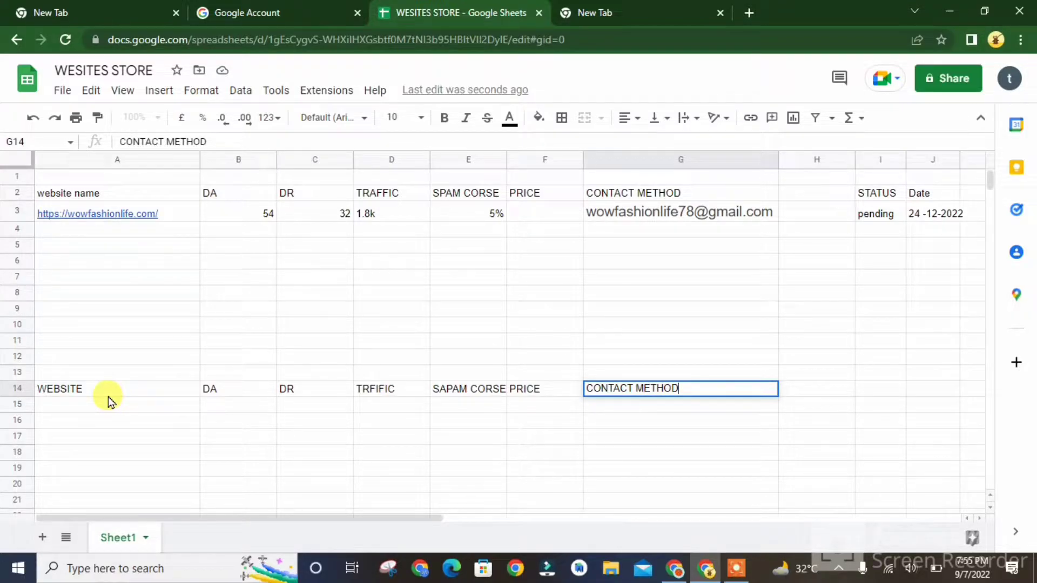
pyautogui.press('Tab')
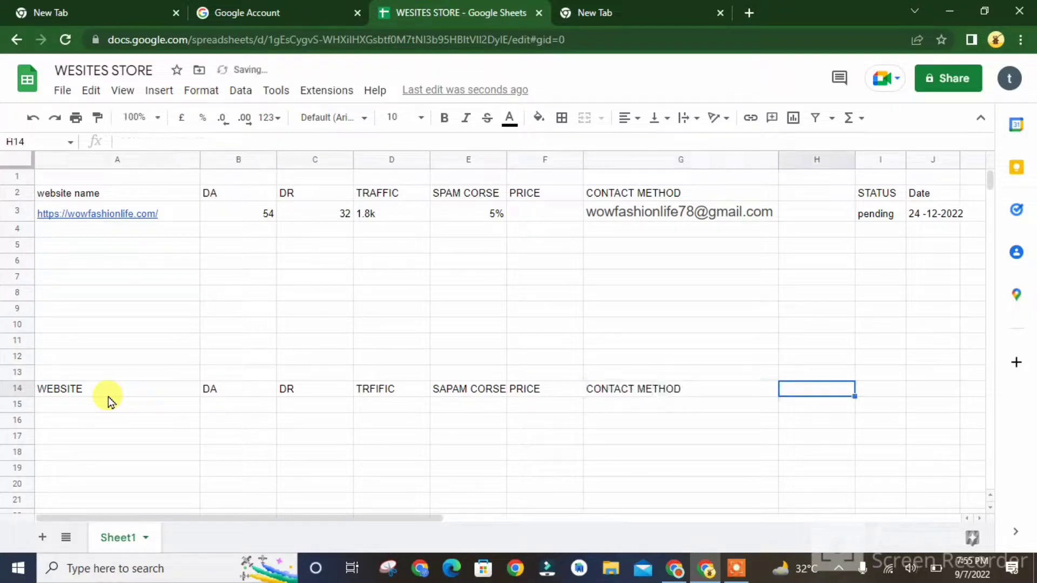
# - Enter the header "STATUS" in cell H14
pyautogui.write('ST')
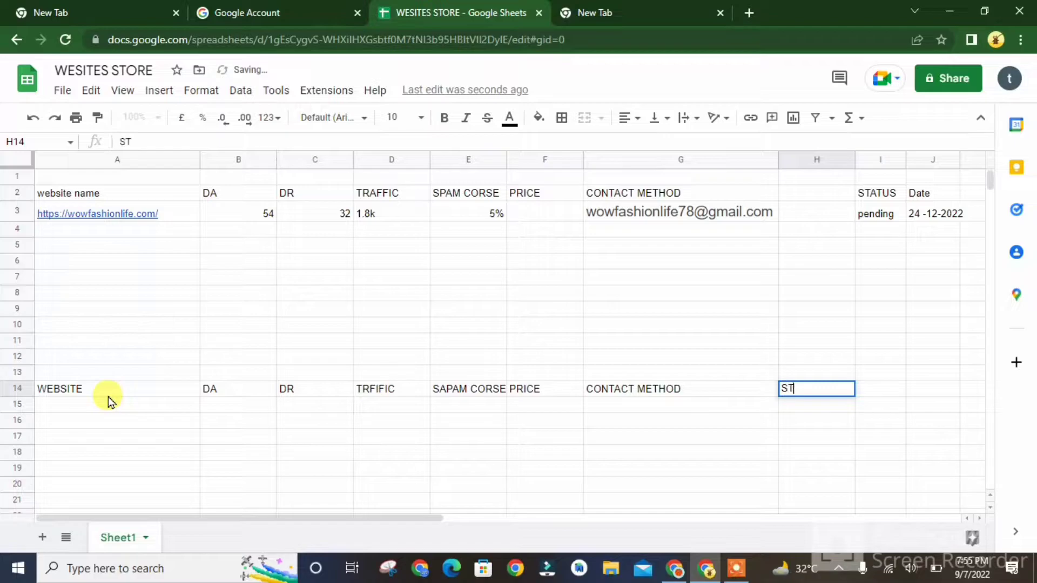
pyautogui.write('ATUS')
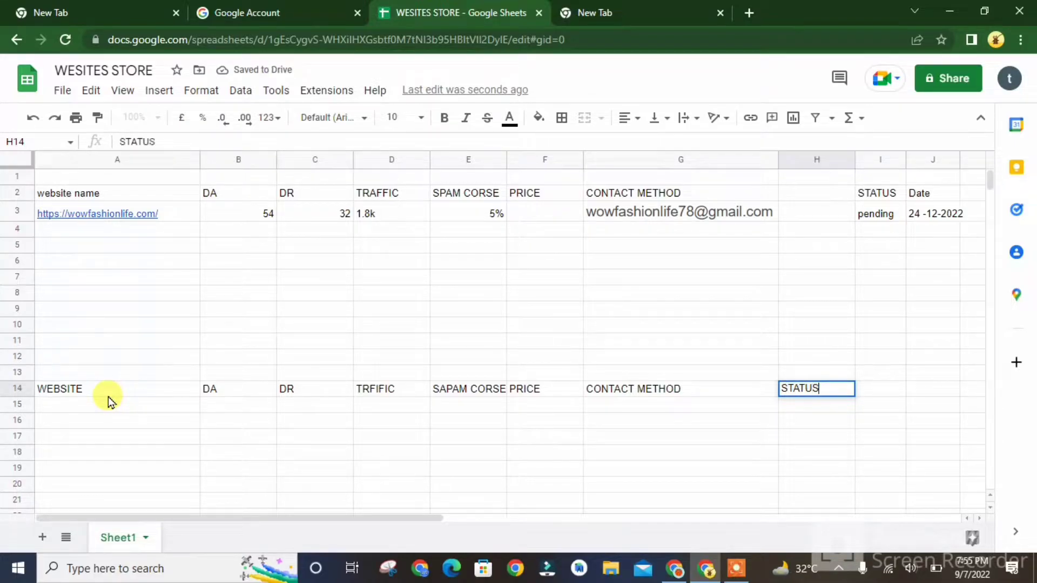
pyautogui.press('Return')
pyautogui.press('Up')
pyautogui.press('Right')
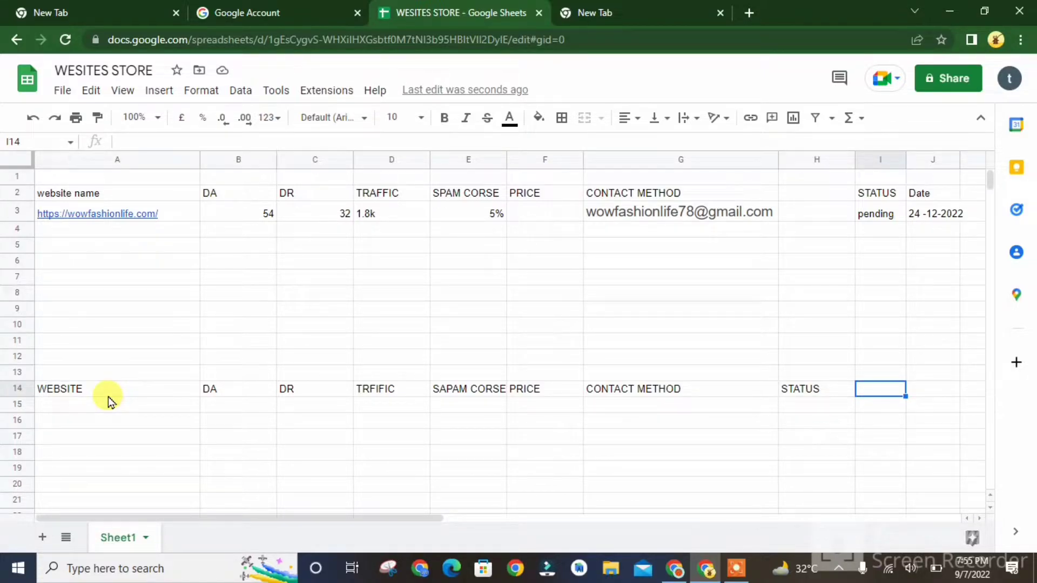
# - Add the header "CATEGRY" to the upper table in cell H2, between the contact method and status columns
pyautogui.click(231, 193)
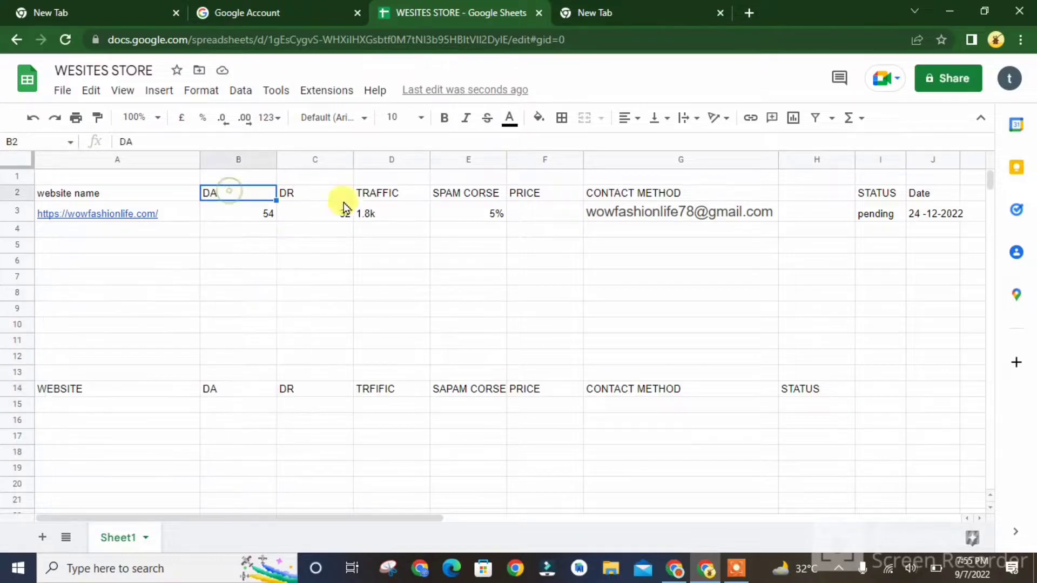
pyautogui.click(875, 391)
pyautogui.click(807, 192)
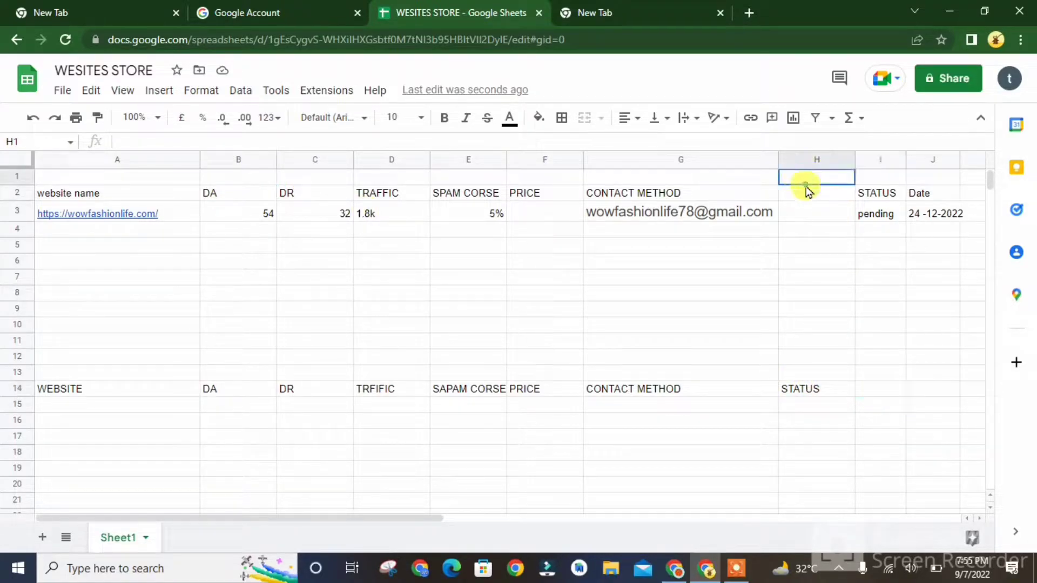
pyautogui.write('C')
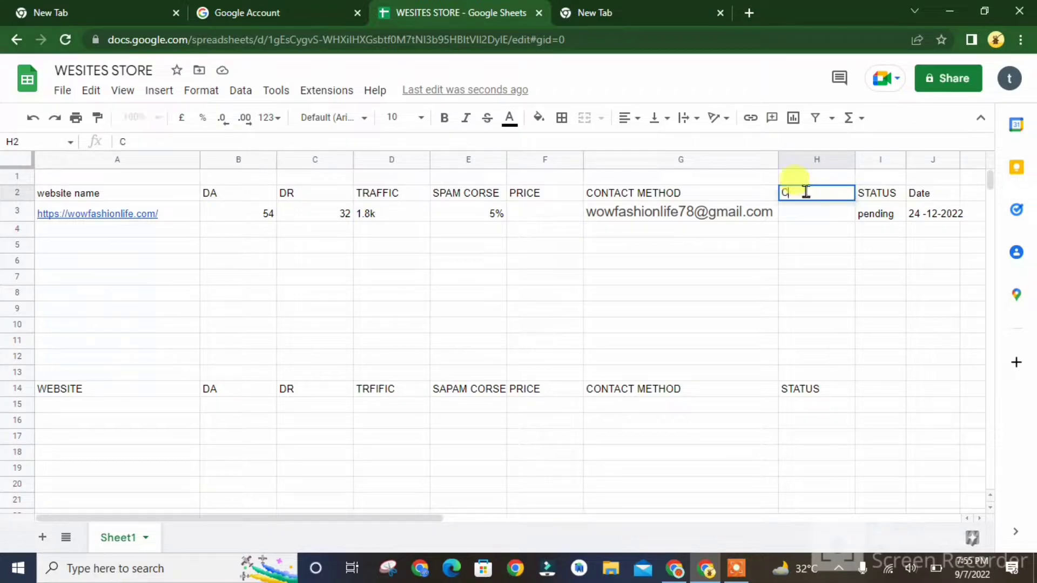
pyautogui.write('ATEGRU')
pyautogui.write('Y')
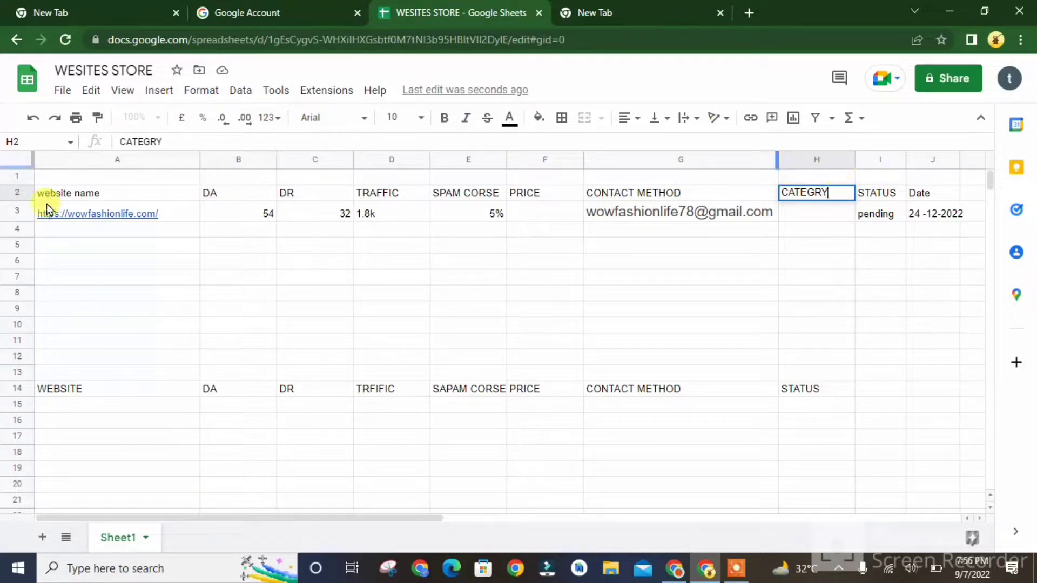
# - Enter "FASHION" in cell H3 as the category of the wowfashionlife.com website
pyautogui.moveTo(85, 228)
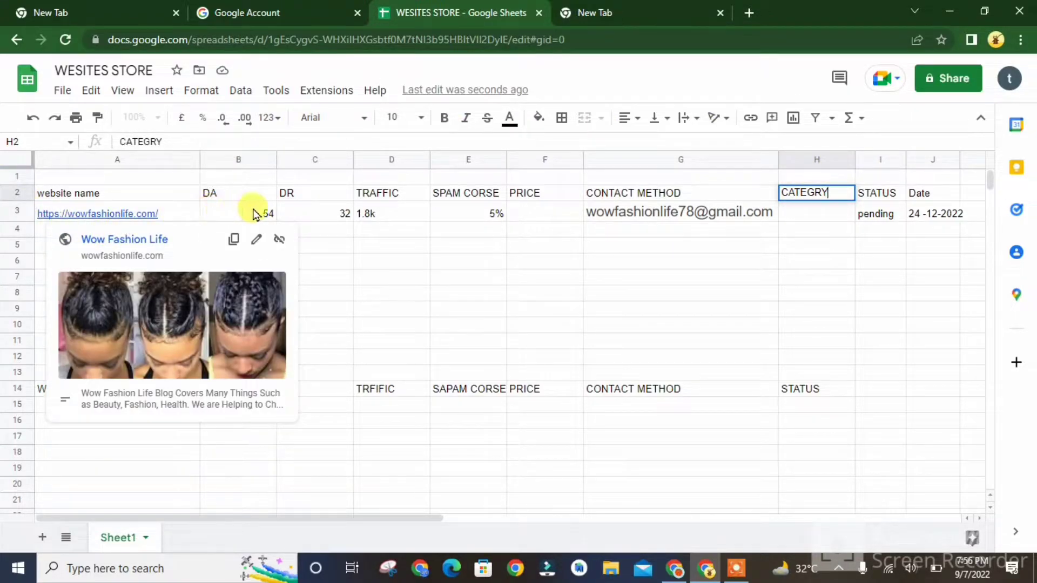
pyautogui.click(810, 217)
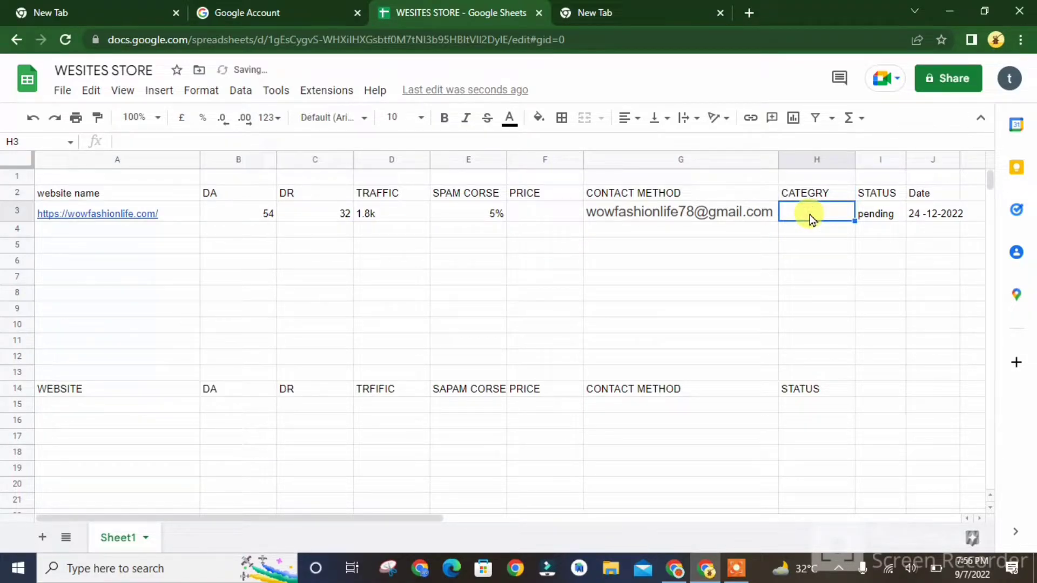
pyautogui.write('FASH')
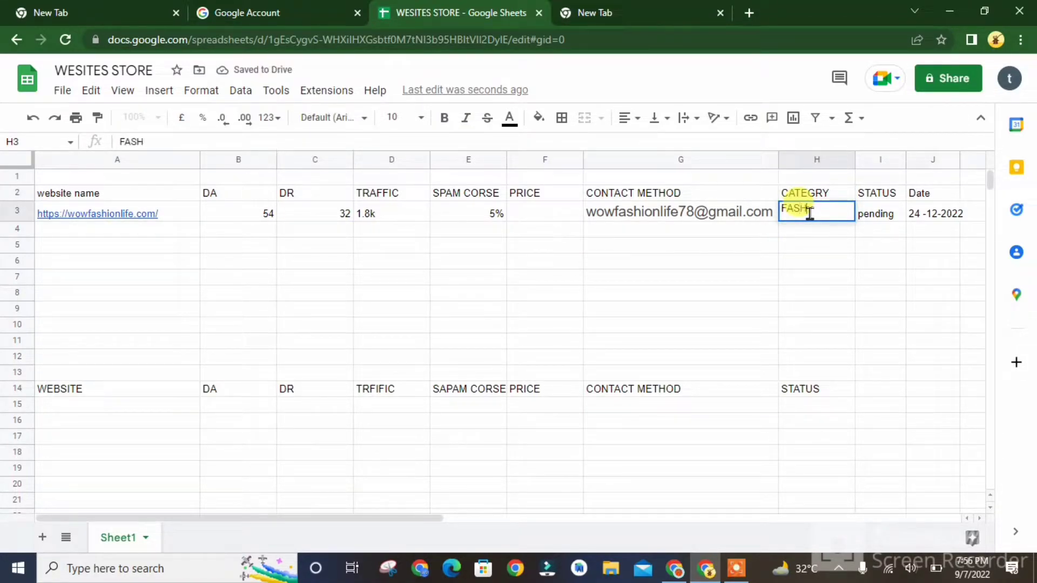
pyautogui.write('ION')
# - Enter the headers "CATEGRY" in cell I14 and "DATE" in cell J14 of the lower table
pyautogui.click(876, 389)
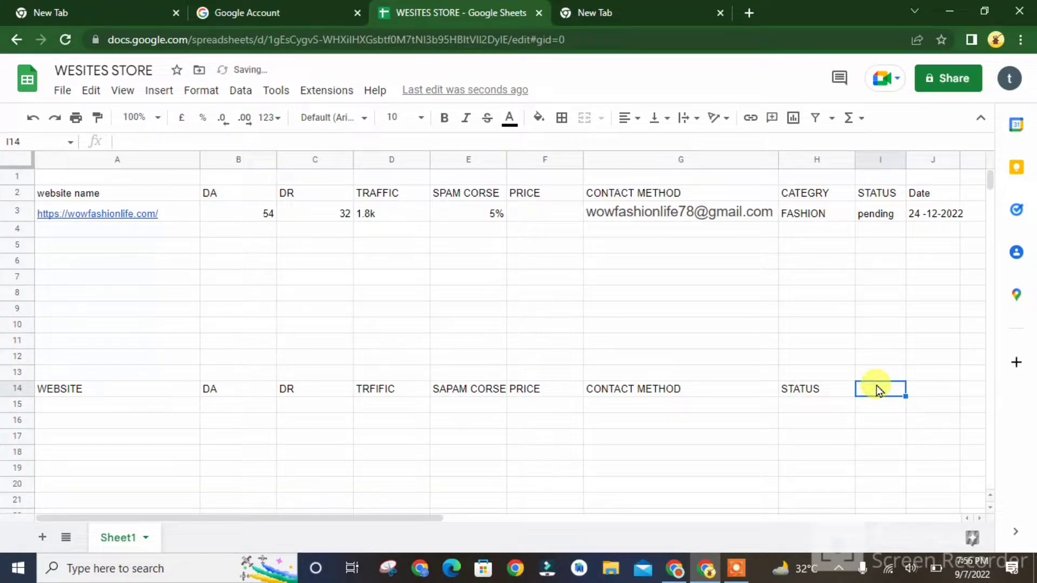
pyautogui.write('CA')
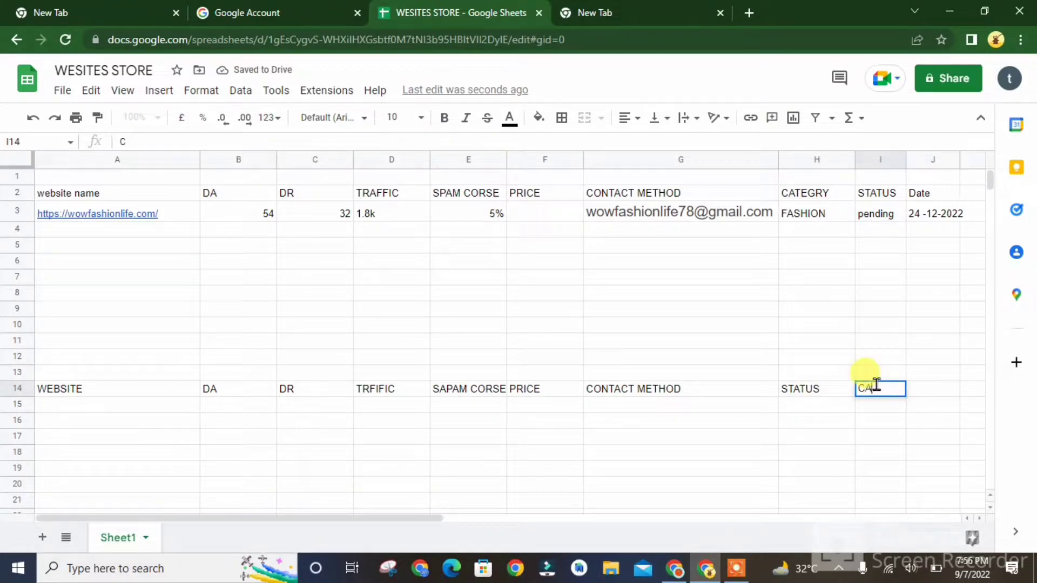
pyautogui.write('TEGRY')
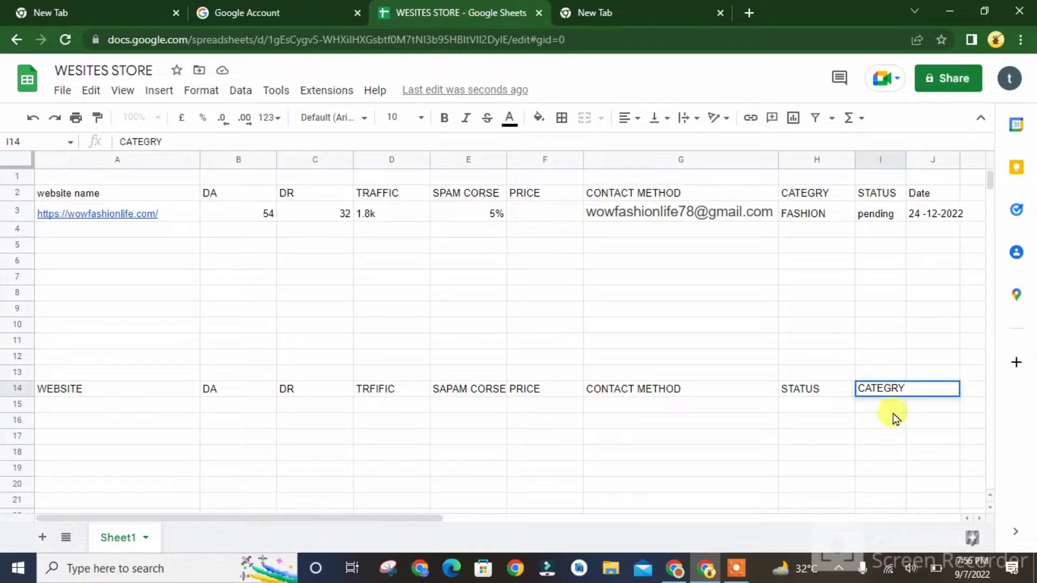
pyautogui.press('Return')
pyautogui.click(951, 395)
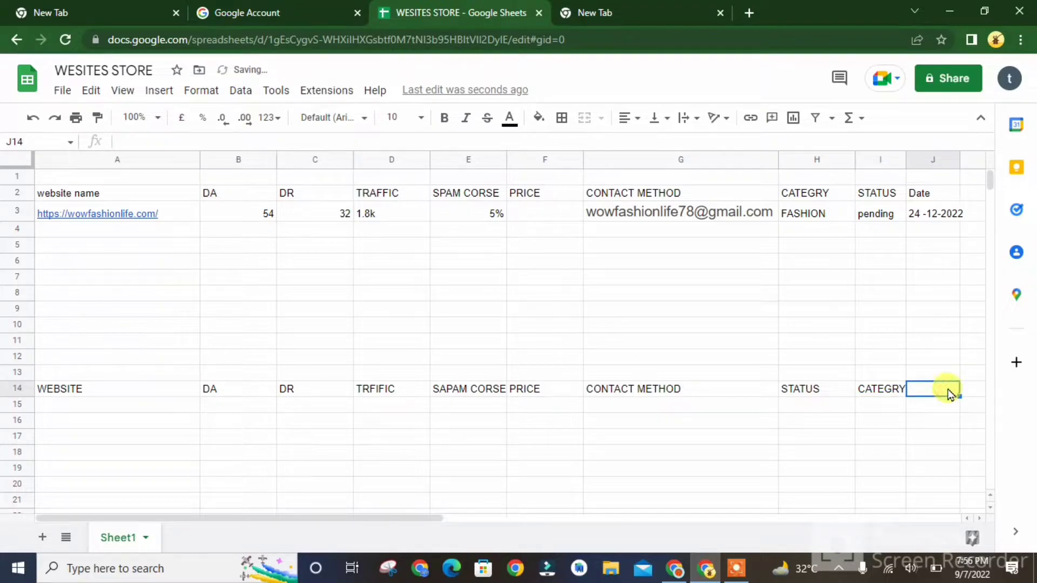
pyautogui.write('DATE')
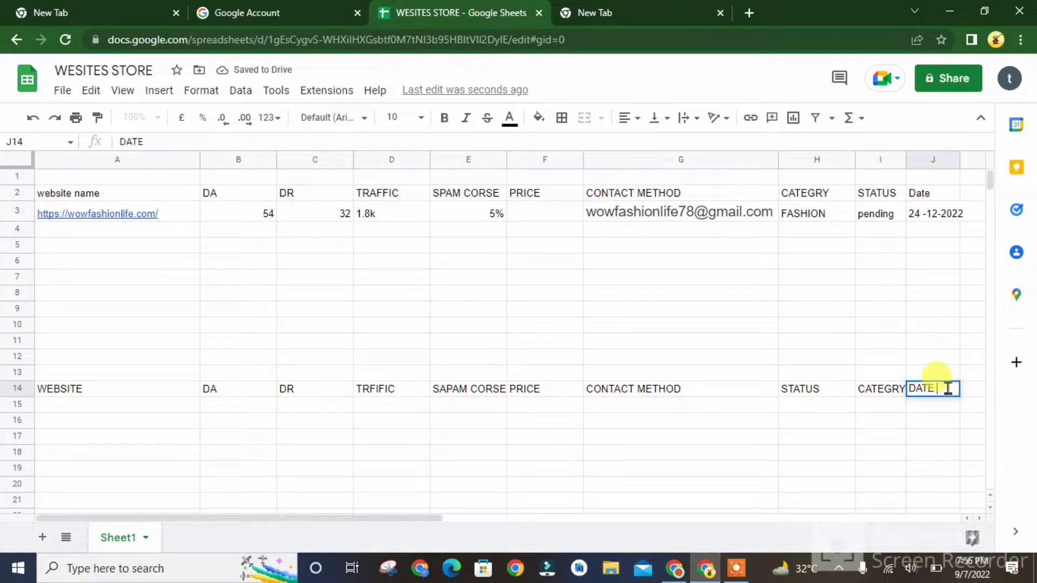
pyautogui.click(68, 404)
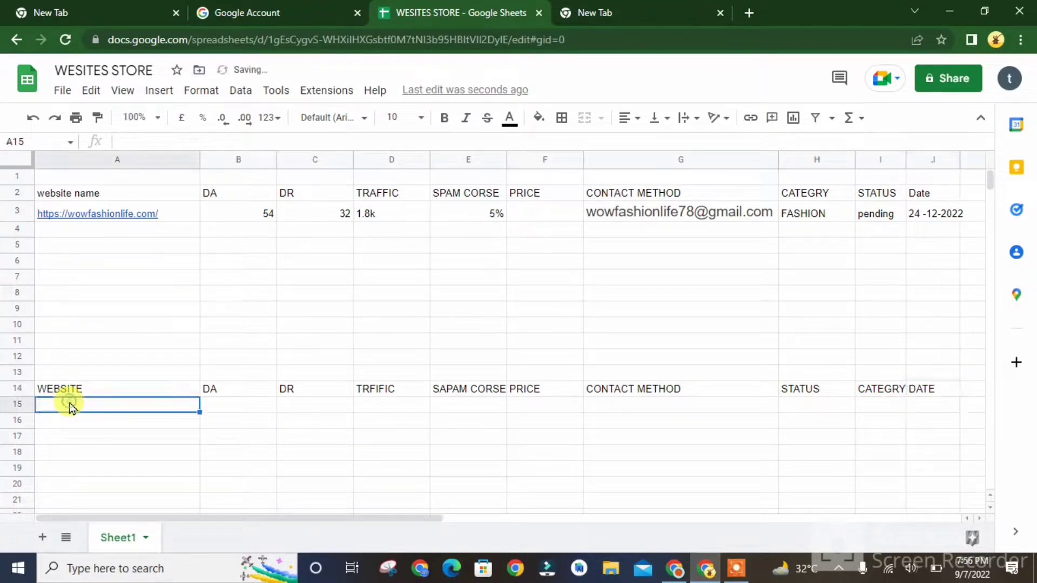
# - Switch to the blank browser page and search Google for "jewelry handmade"
pyautogui.click(254, 11)
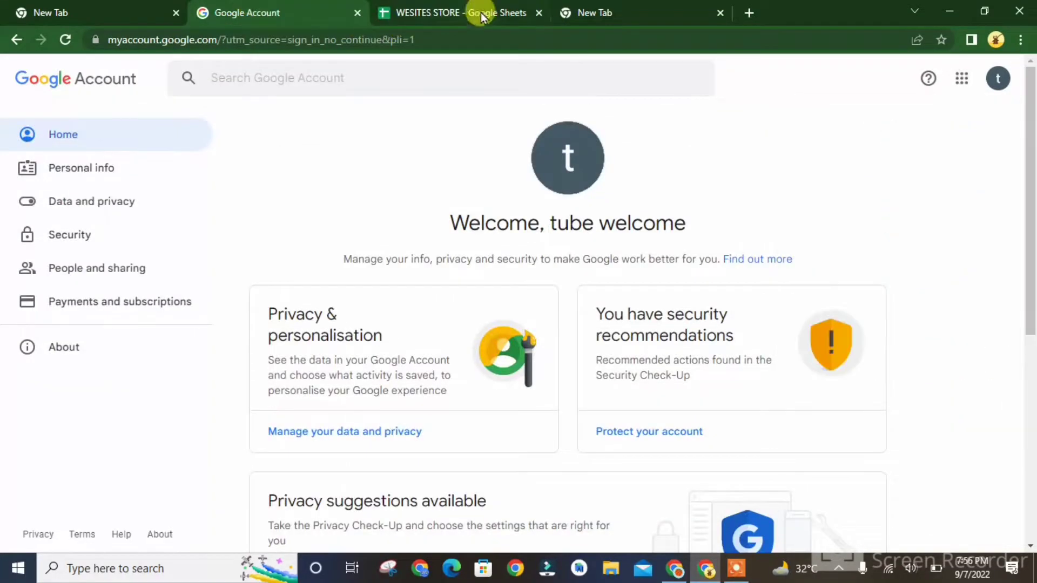
pyautogui.click(673, 8)
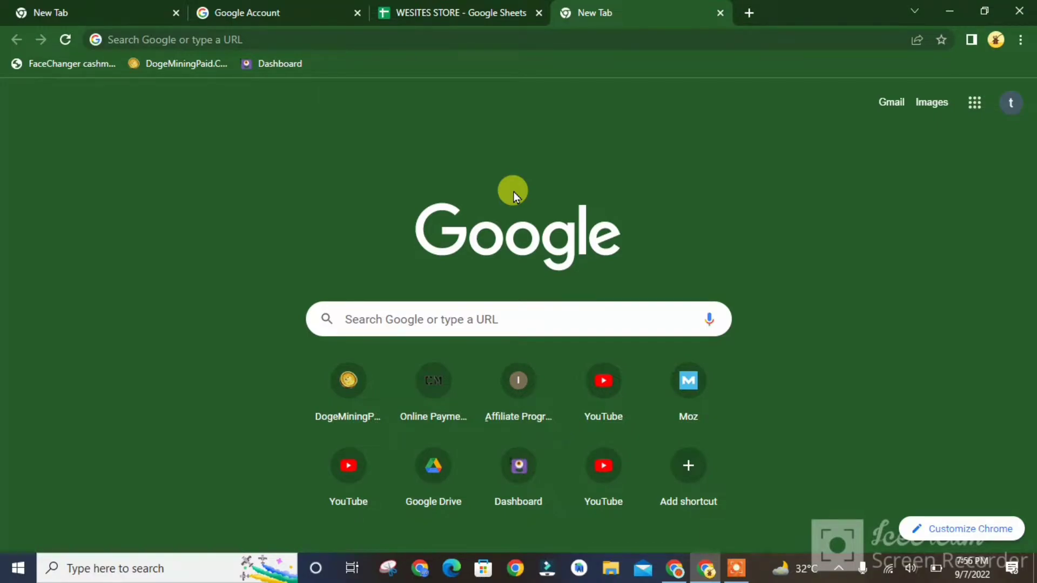
pyautogui.click(483, 309)
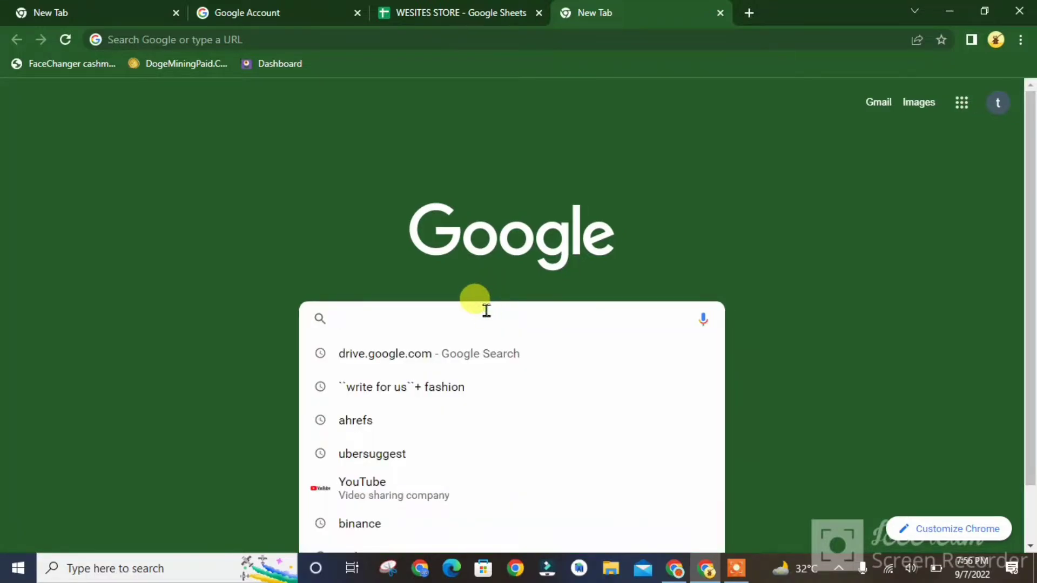
pyautogui.write('Ja')
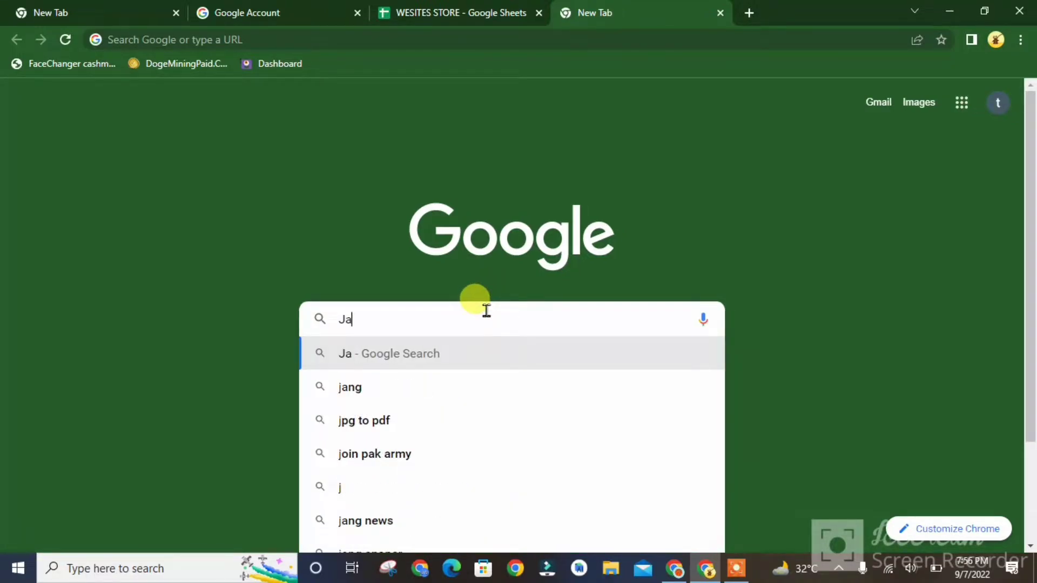
pyautogui.write('welary')
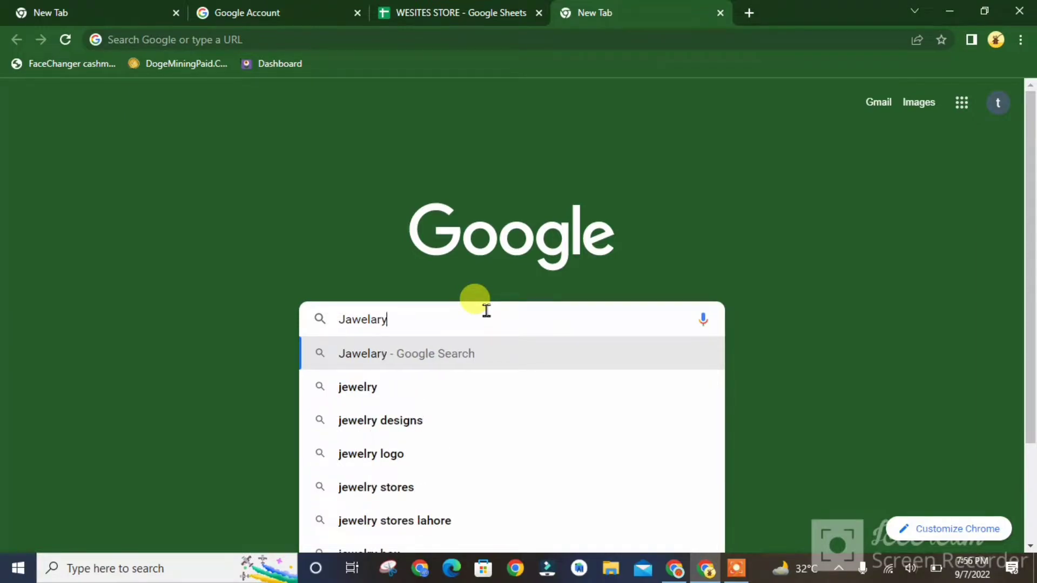
pyautogui.write(' ha')
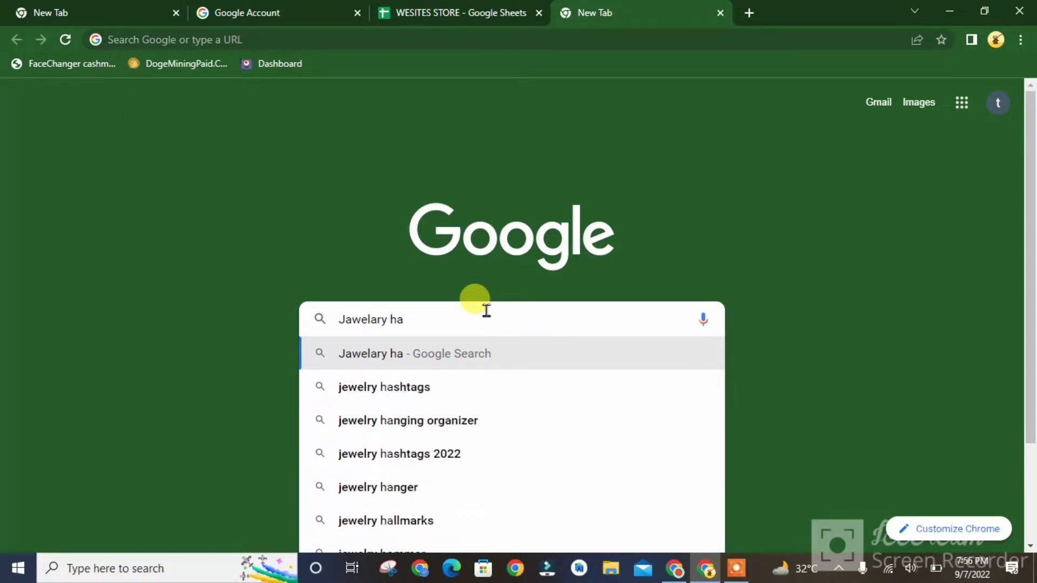
pyautogui.write('nd')
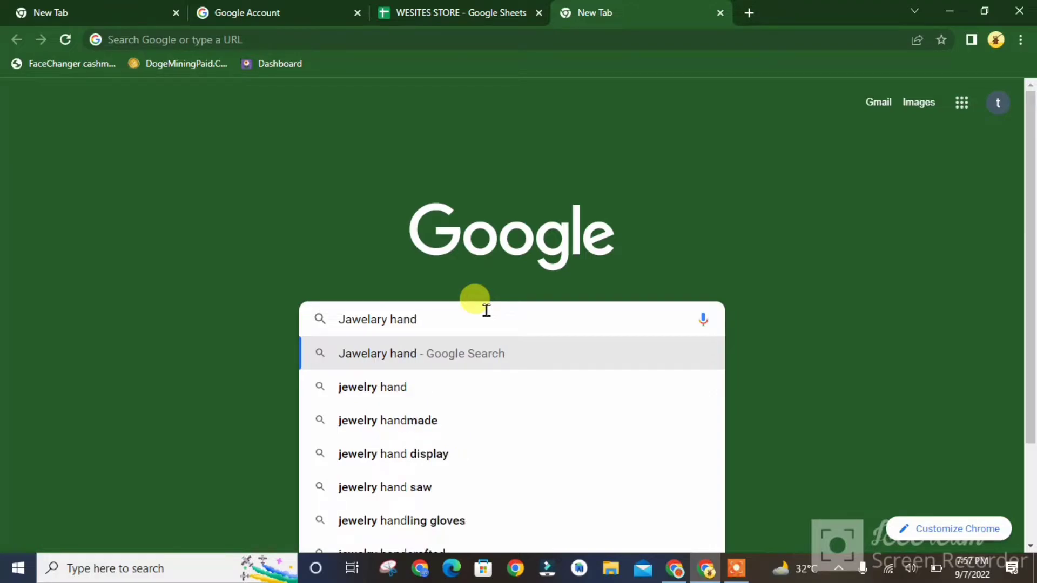
pyautogui.click(416, 420)
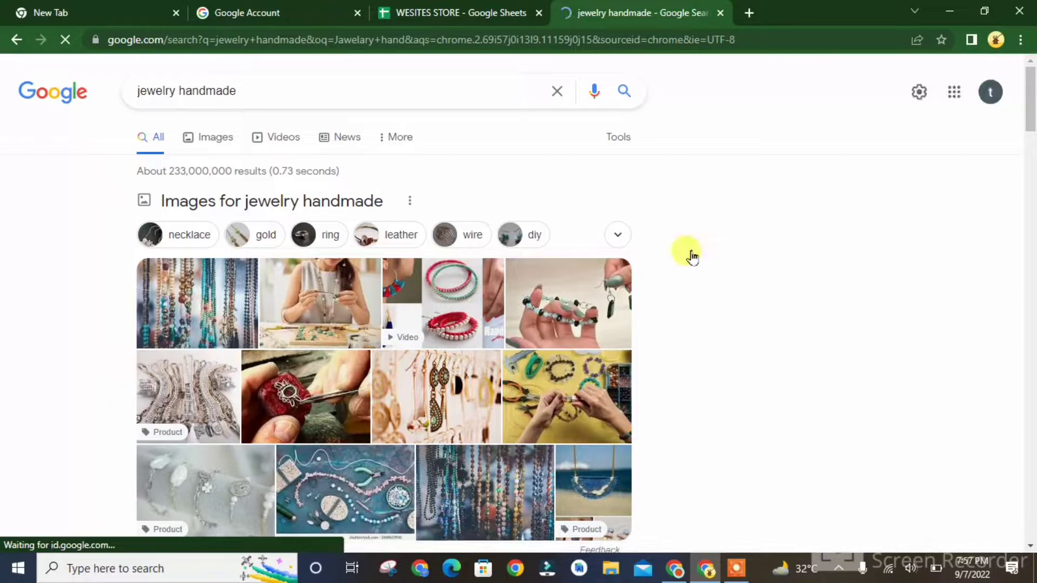
# - Go through the handmade jewelry search results to page 14 and open the Delia Langan site
pyautogui.moveTo(1032, 114); pyautogui.dragTo(1019, 523)
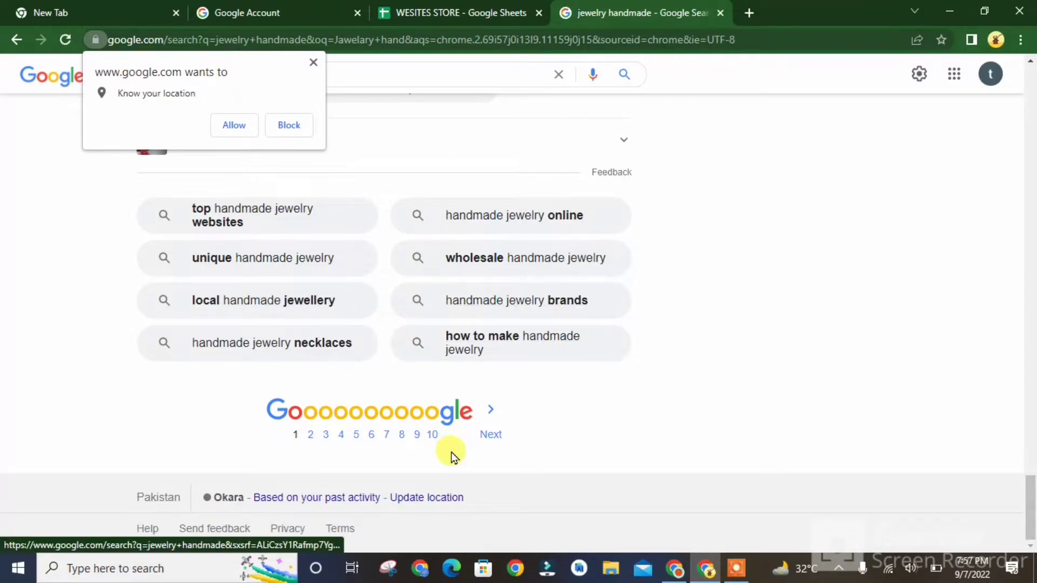
pyautogui.click(434, 436)
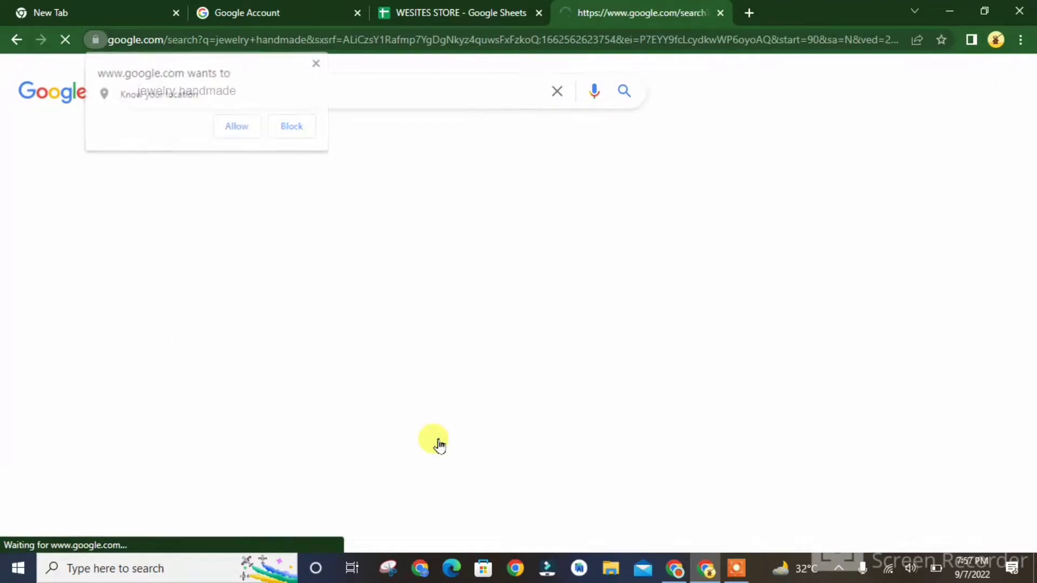
pyautogui.moveTo(1029, 142); pyautogui.dragTo(1019, 530)
pyautogui.click(455, 438)
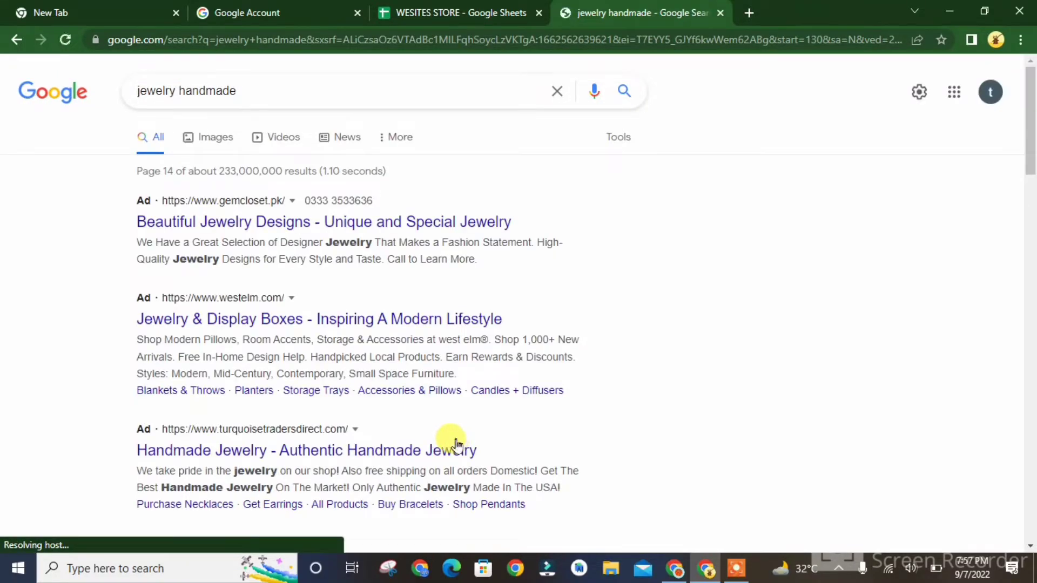
pyautogui.moveTo(1029, 64); pyautogui.dragTo(1028, 135)
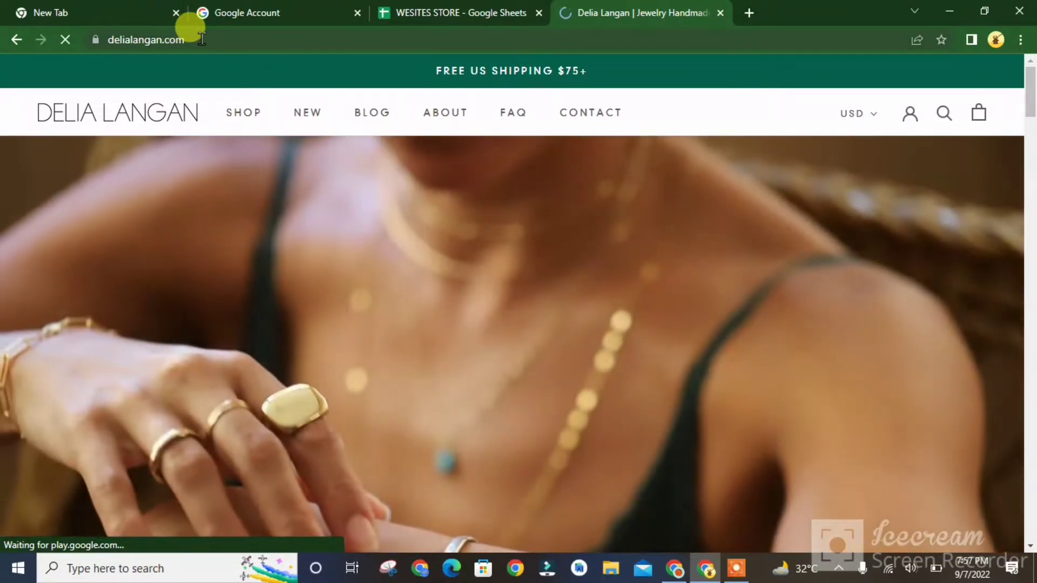
# - Select the web address of the Delia Langan site
pyautogui.click(191, 39)
pyautogui.moveTo(192, 39); pyautogui.dragTo(89, 24)
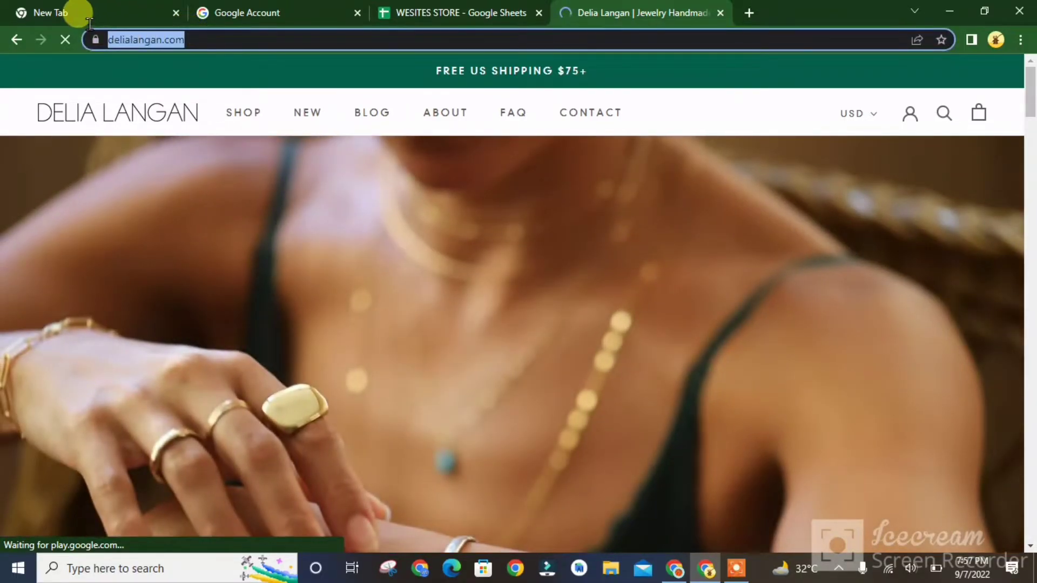
pyautogui.click(85, 20)
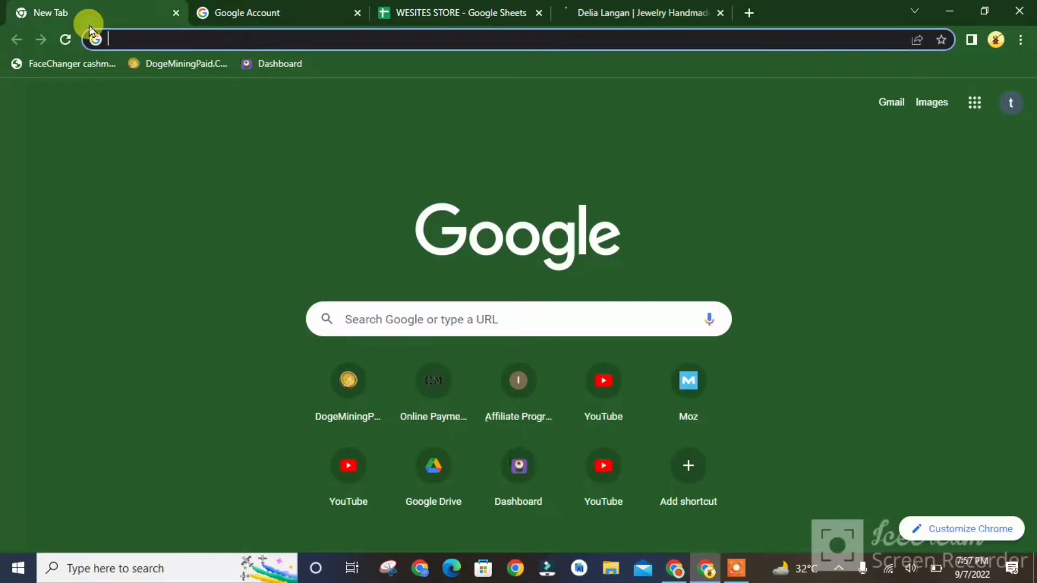
pyautogui.click(578, 7)
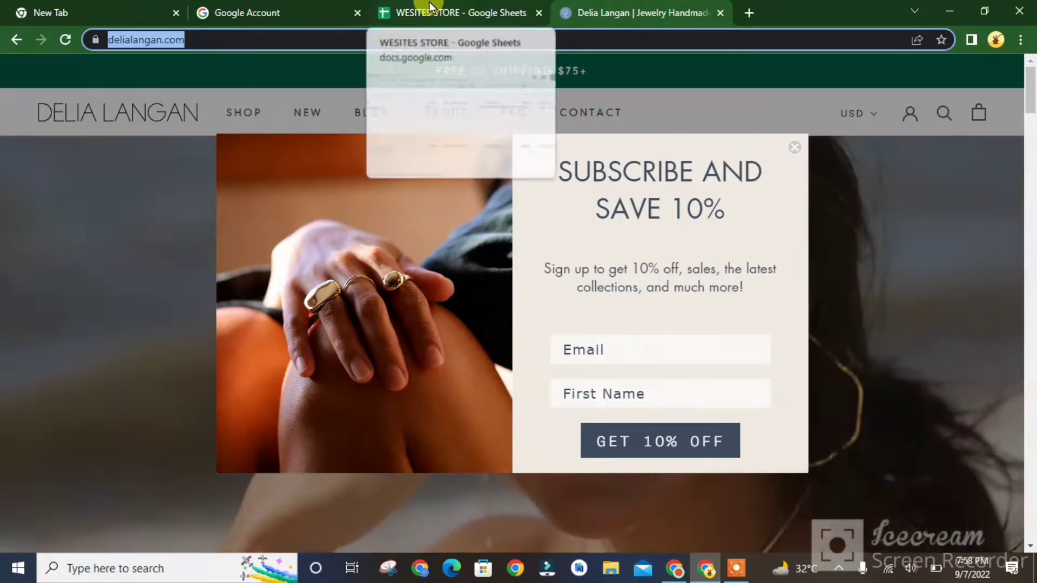
# - Return to the WESITES STORE spreadsheet and copy the wowfashionlife.com link from cell A3 into cell A15
pyautogui.click(430, 12)
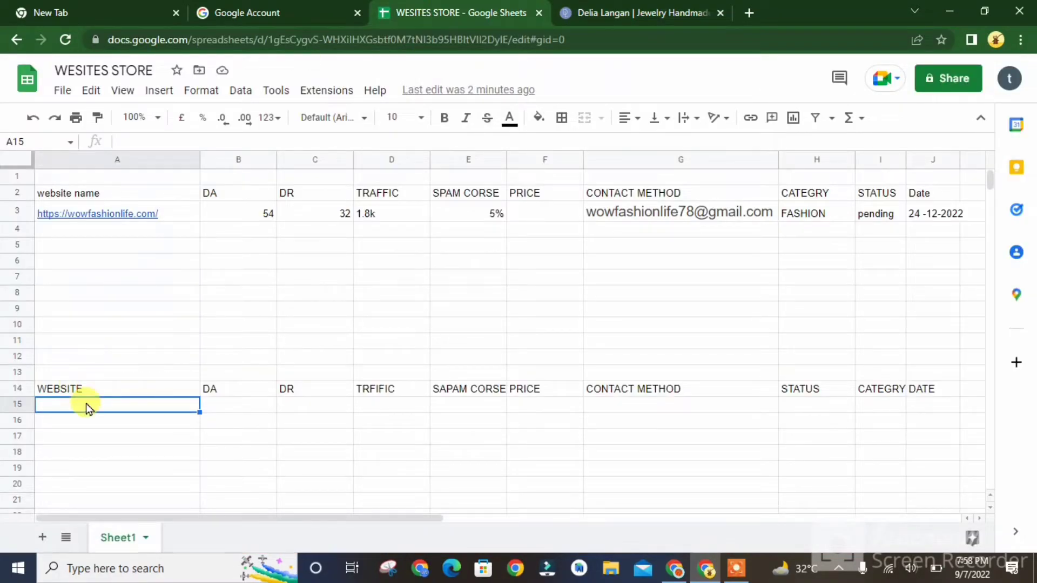
pyautogui.rightClick(111, 218)
pyautogui.click(178, 158)
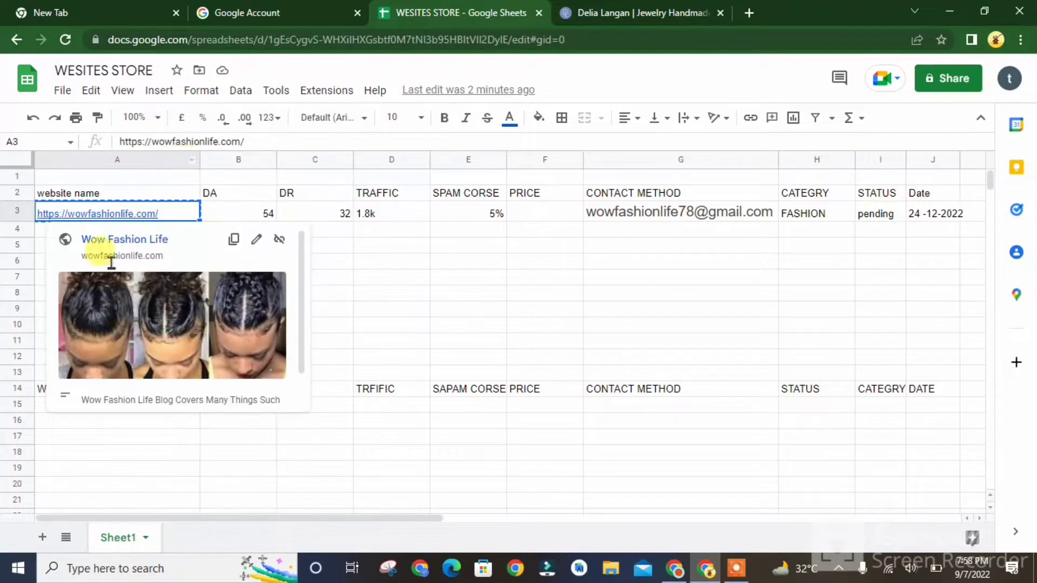
pyautogui.click(81, 419)
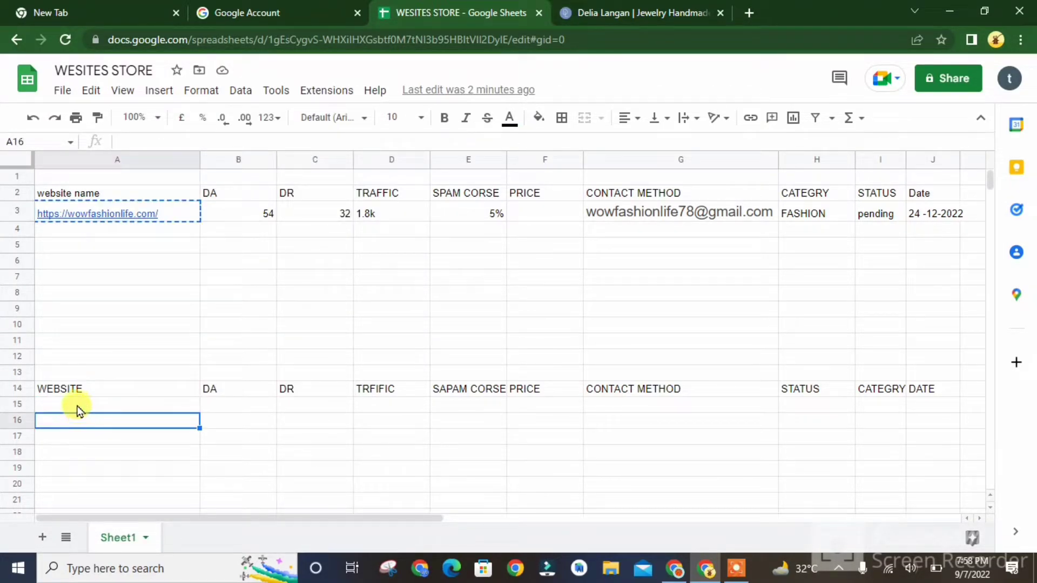
pyautogui.click(78, 405)
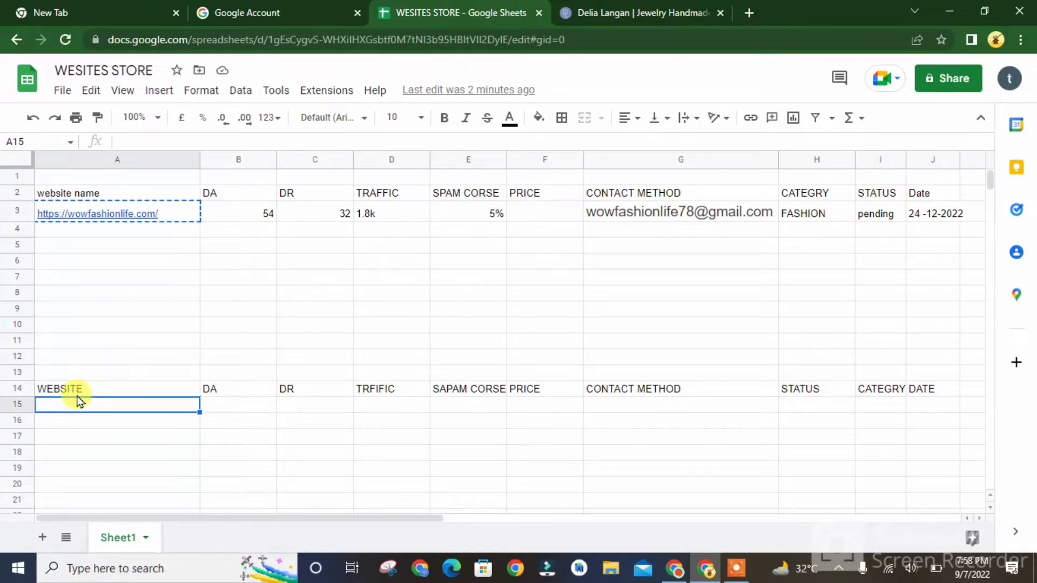
pyautogui.hotkey('ctrl', 'v')
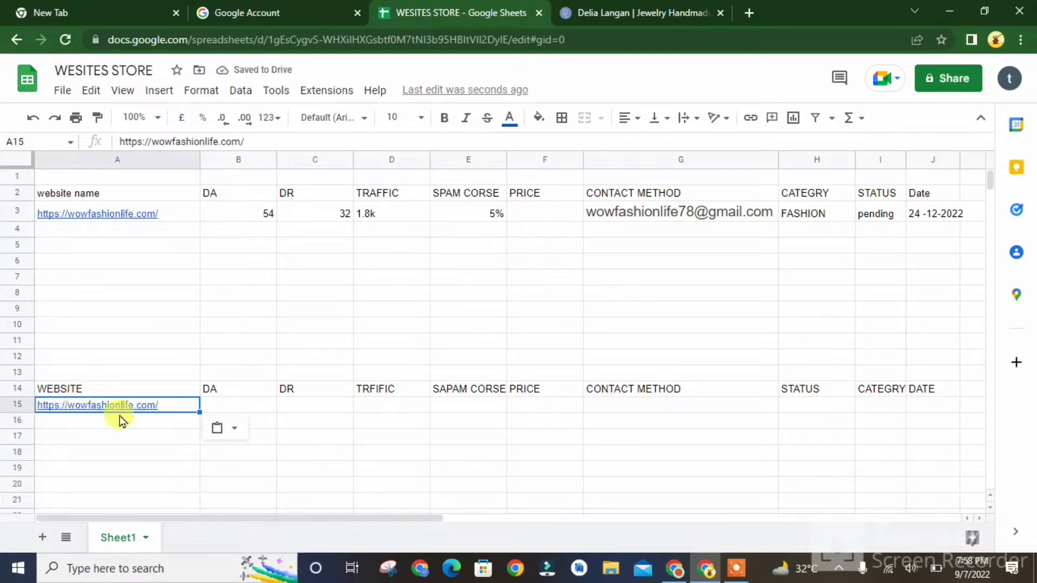
# - Enter a DA of 12 in cell B15 and a DR of 9 in cell C15
pyautogui.click(213, 406)
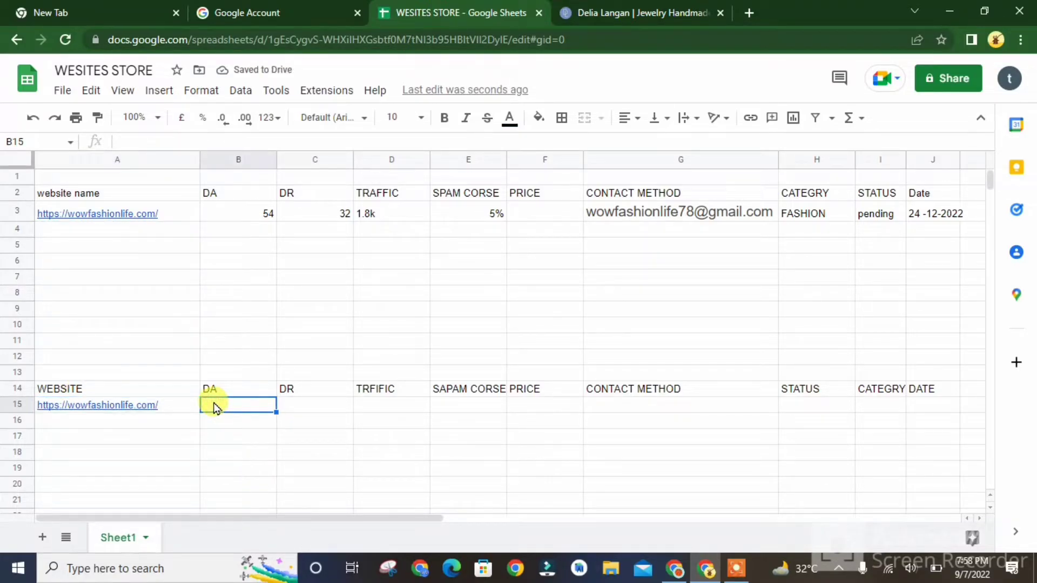
pyautogui.write('12')
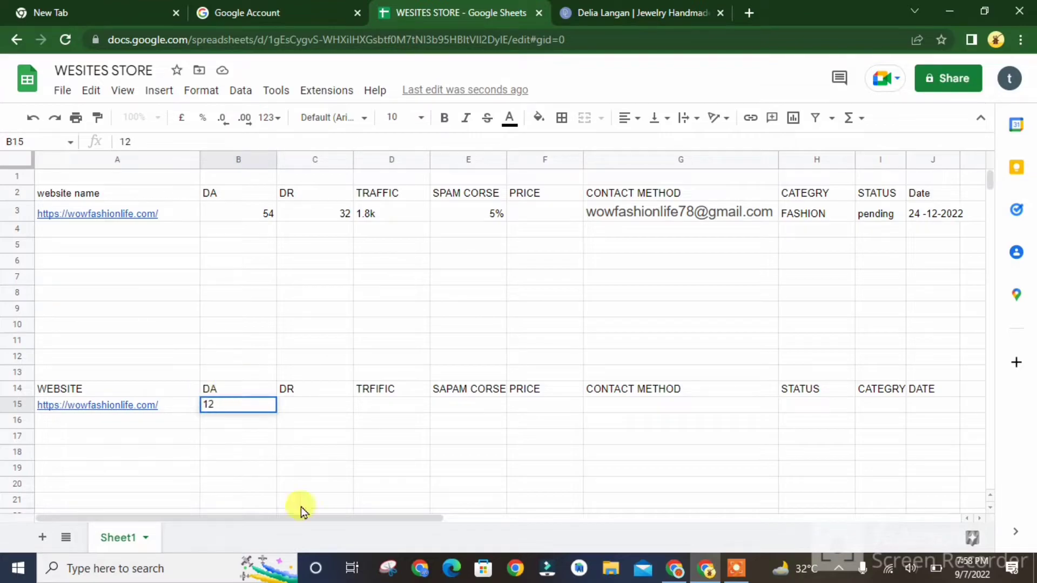
pyautogui.click(311, 409)
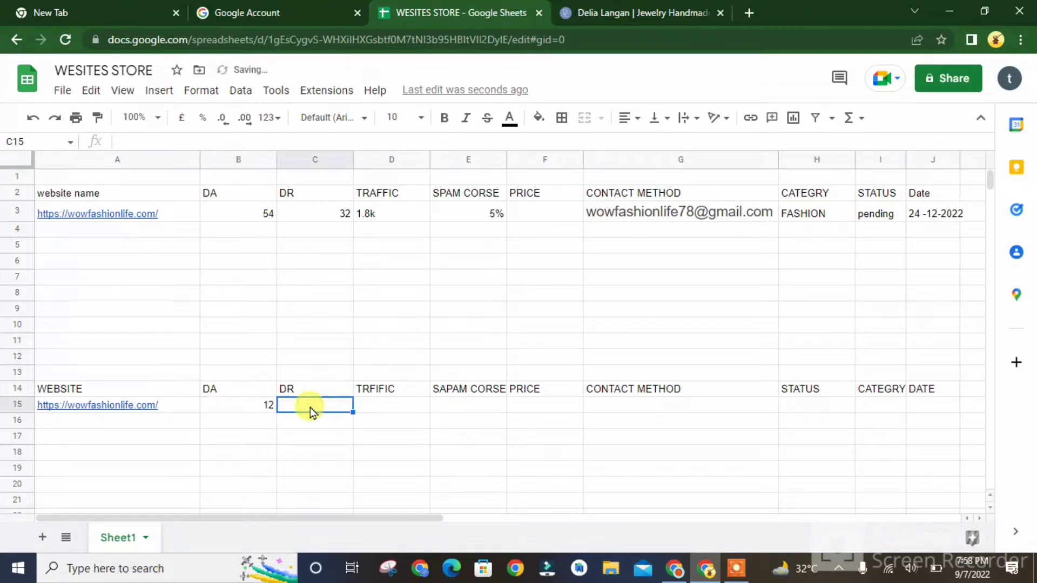
pyautogui.write('9')
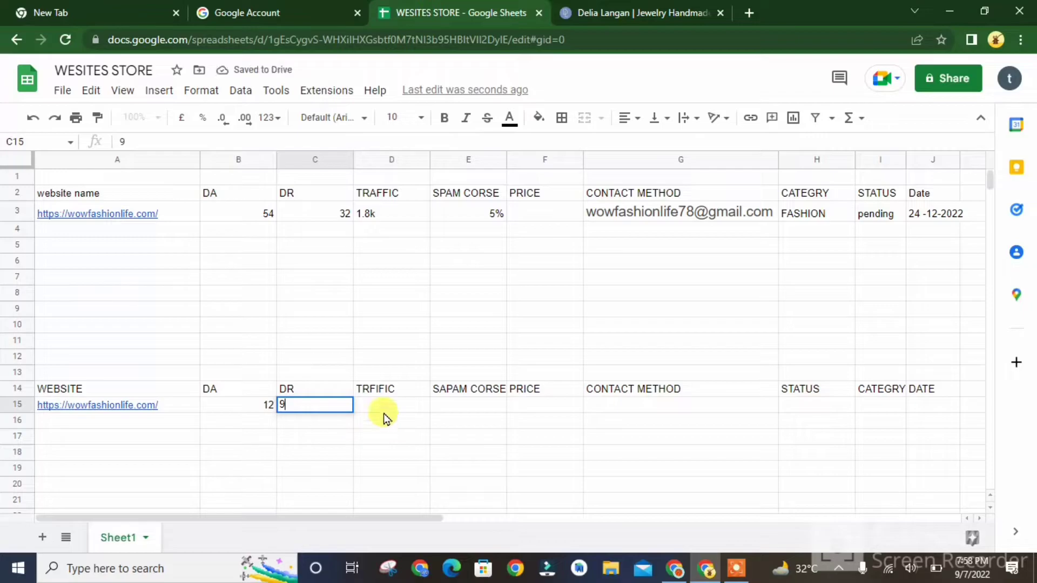
# - Enter 400 as the traffic in cell D15 and 3% as the spam score in cell E15
pyautogui.click(384, 414)
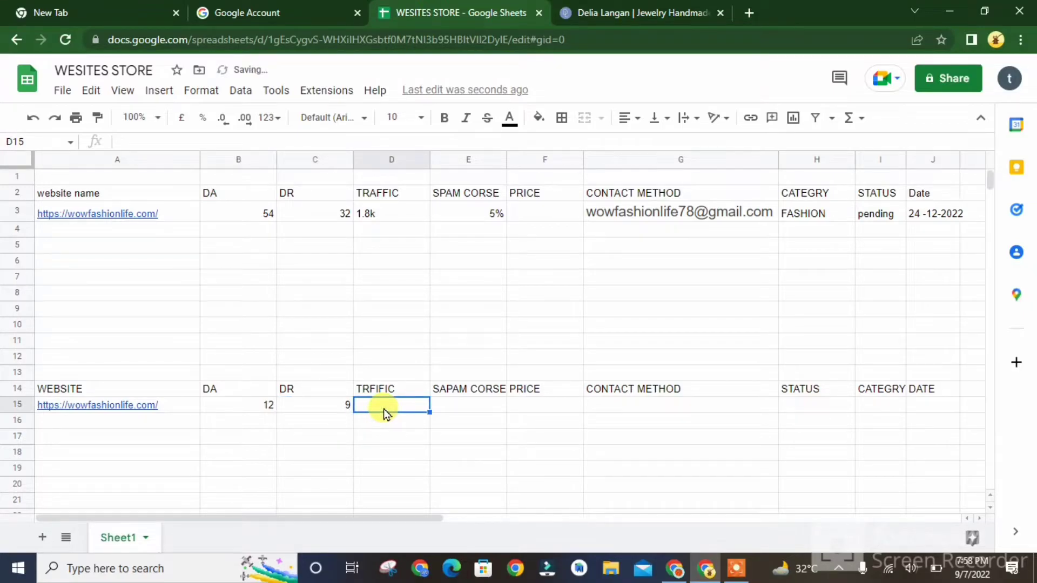
pyautogui.write('400')
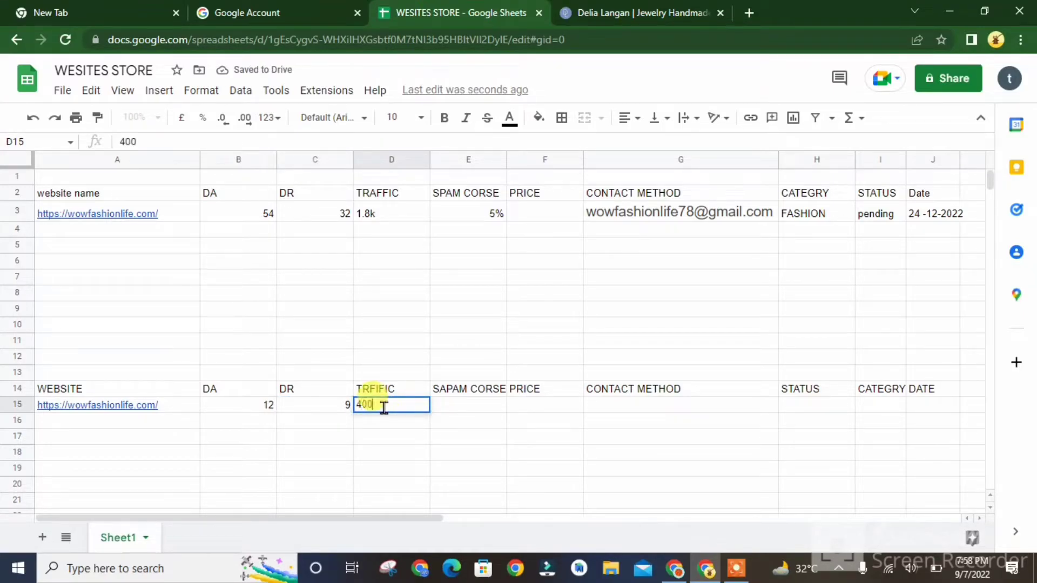
pyautogui.click(464, 413)
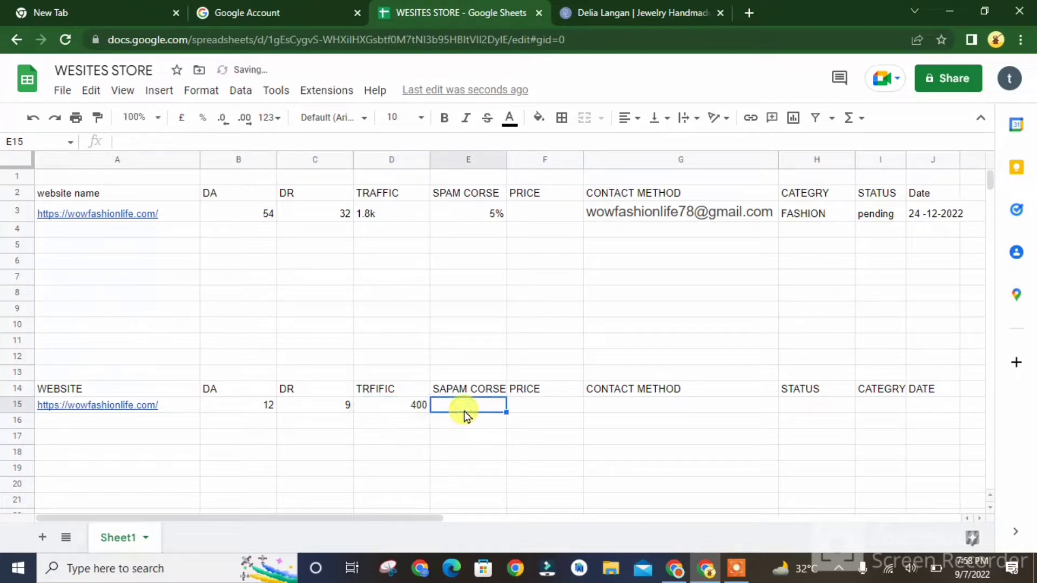
pyautogui.write('3')
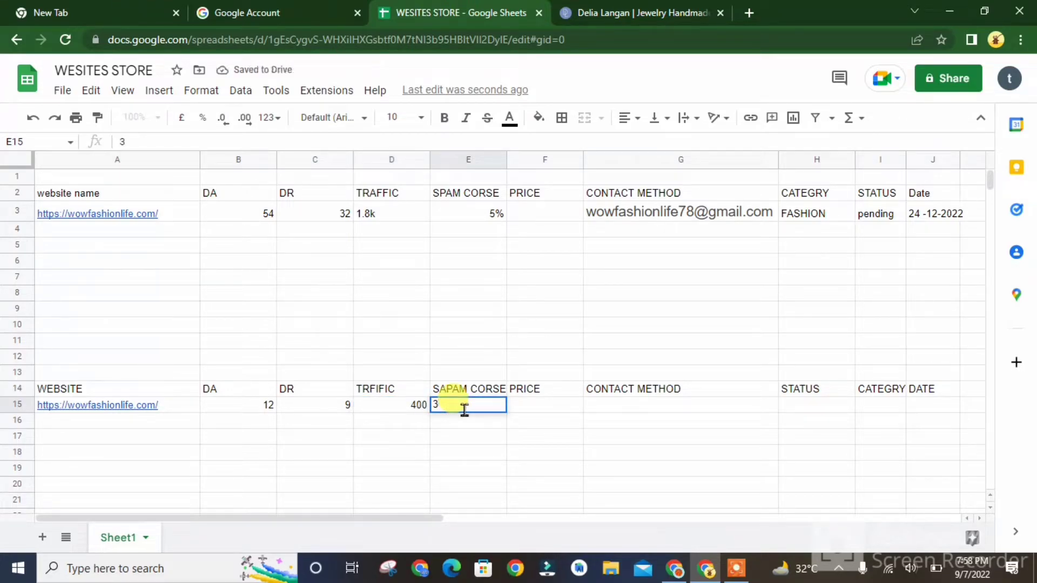
pyautogui.write('%')
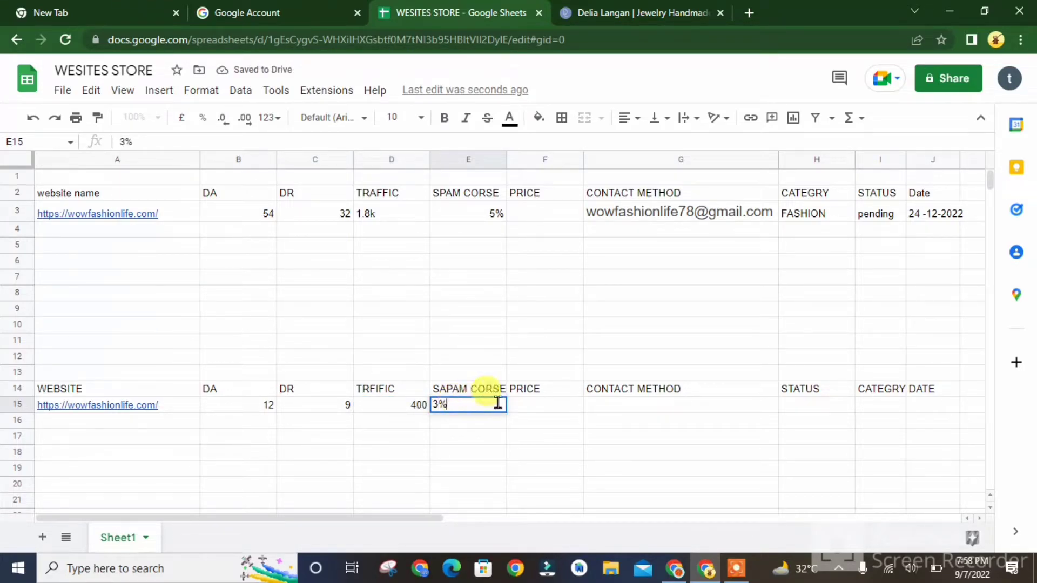
# - Change the spam score in cell E15 to 10%
pyautogui.click(438, 404)
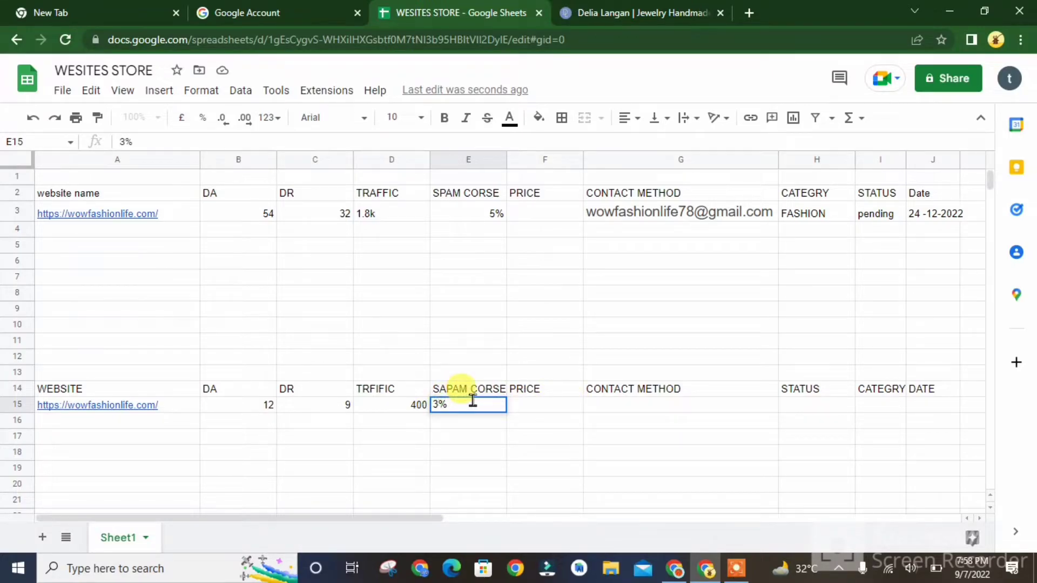
pyautogui.write('10')
pyautogui.click(549, 405)
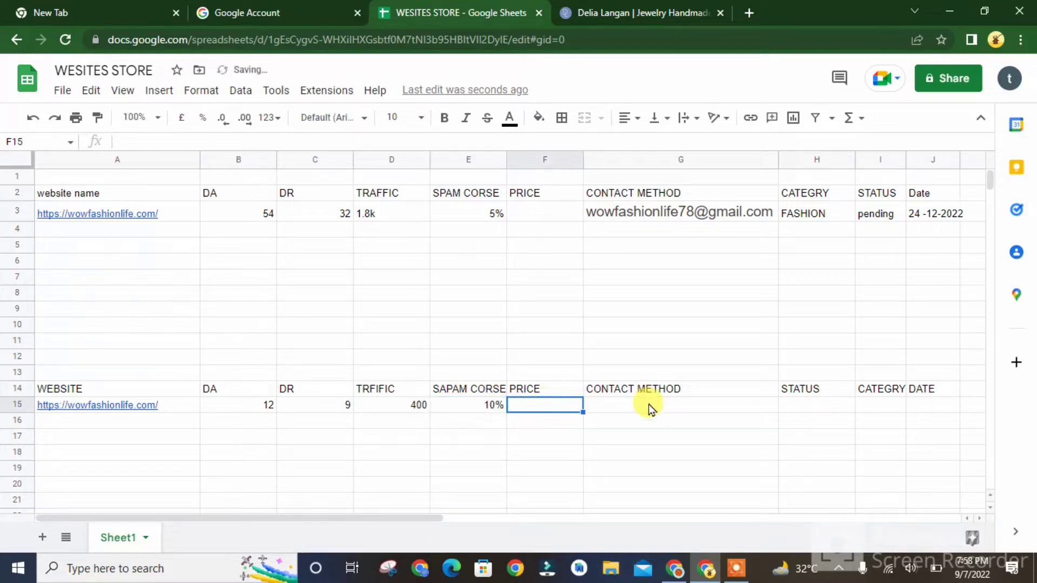
# - Switch to the Delia Langan website, dismiss the subscription pop-up and open the site's Contact page
pyautogui.click(641, 409)
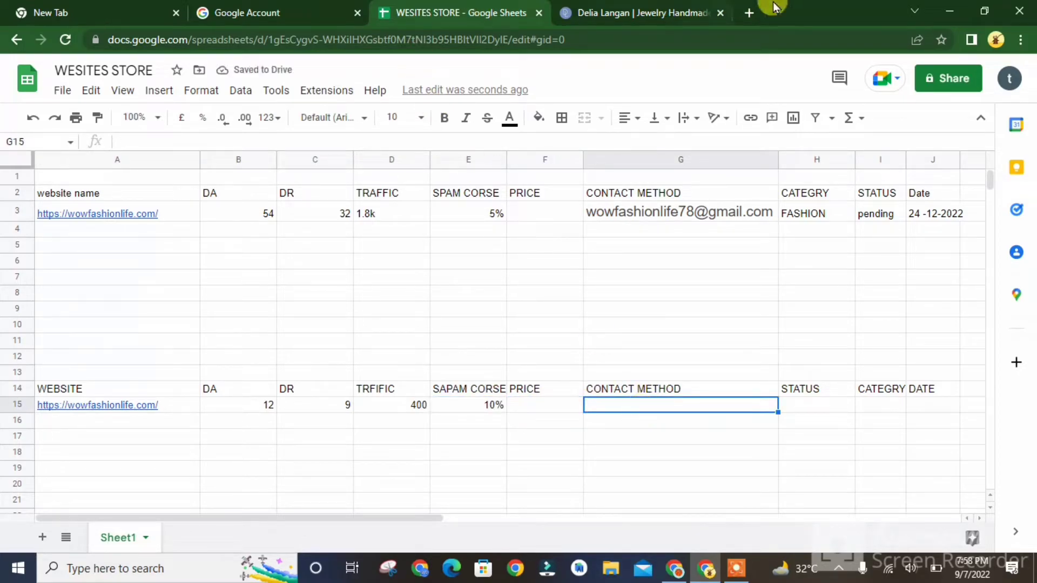
pyautogui.click(621, 12)
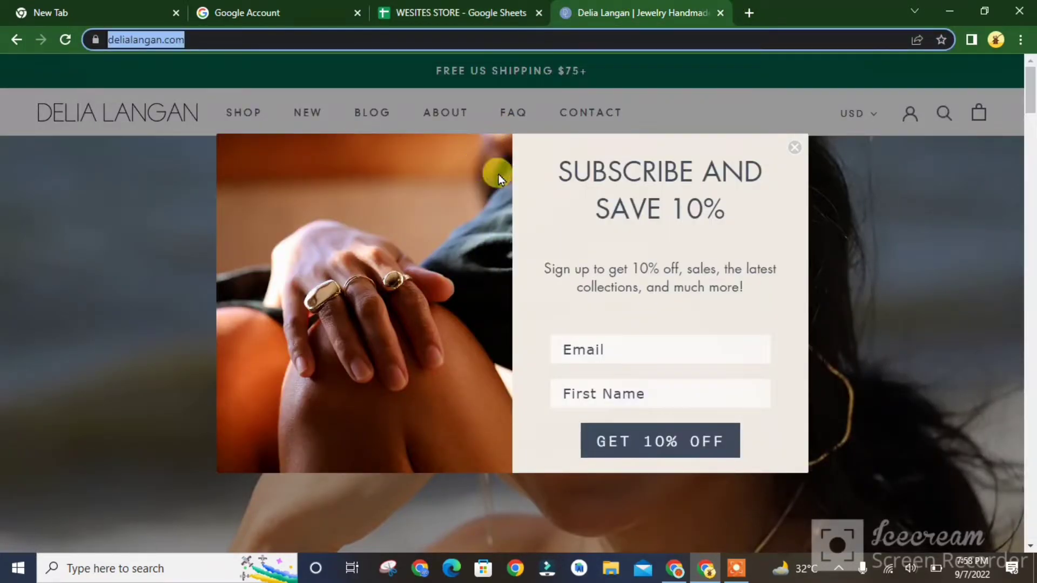
pyautogui.click(794, 147)
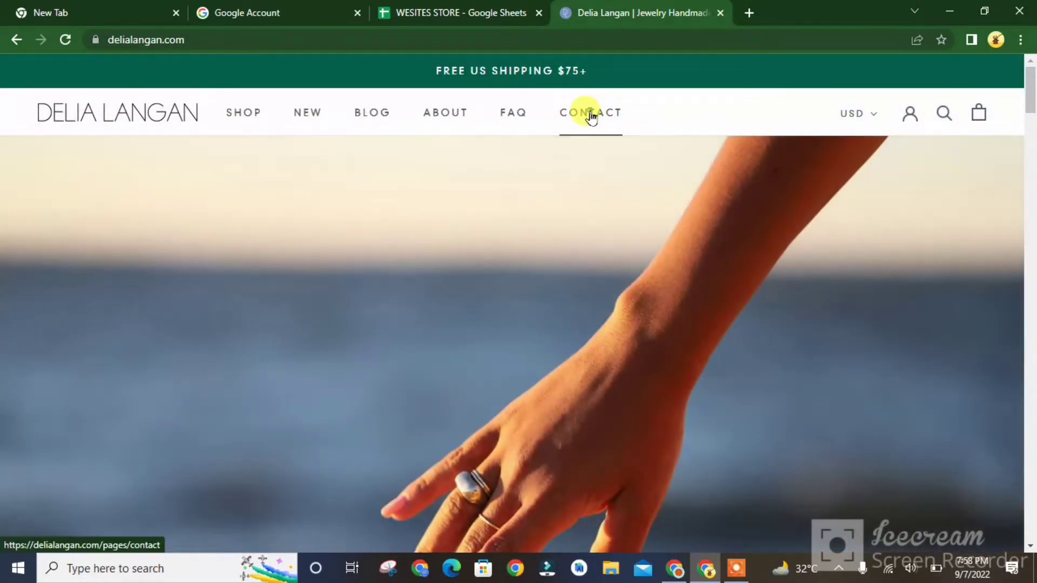
pyautogui.click(591, 116)
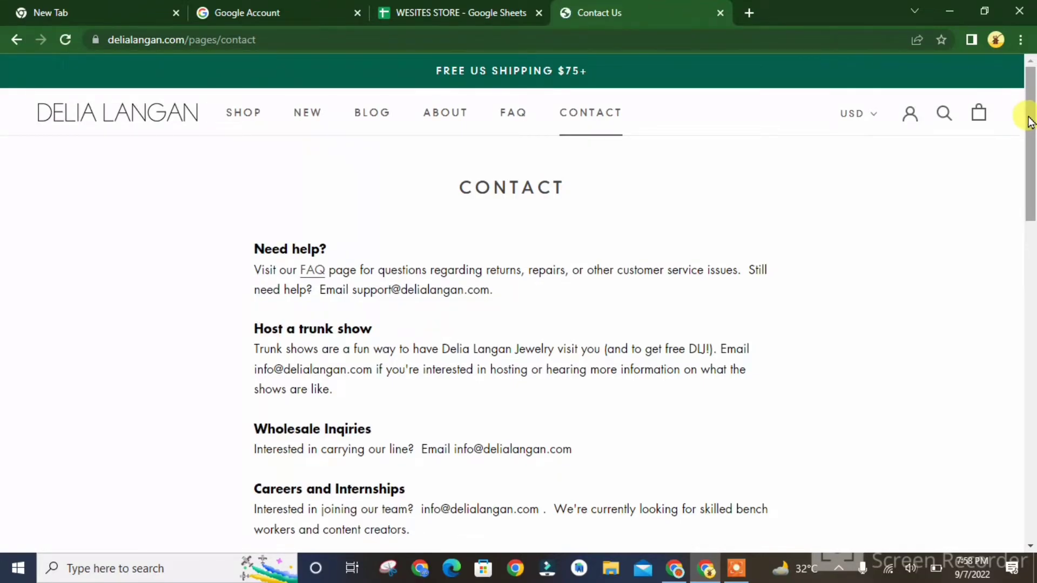
# - Copy the contact email from the Contact page footer and paste it into contact method cell G15 of the WESITES STORE spreadsheet
pyautogui.scroll(-2, 1028, 135)
pyautogui.moveTo(1028, 152); pyautogui.dragTo(988, 432)
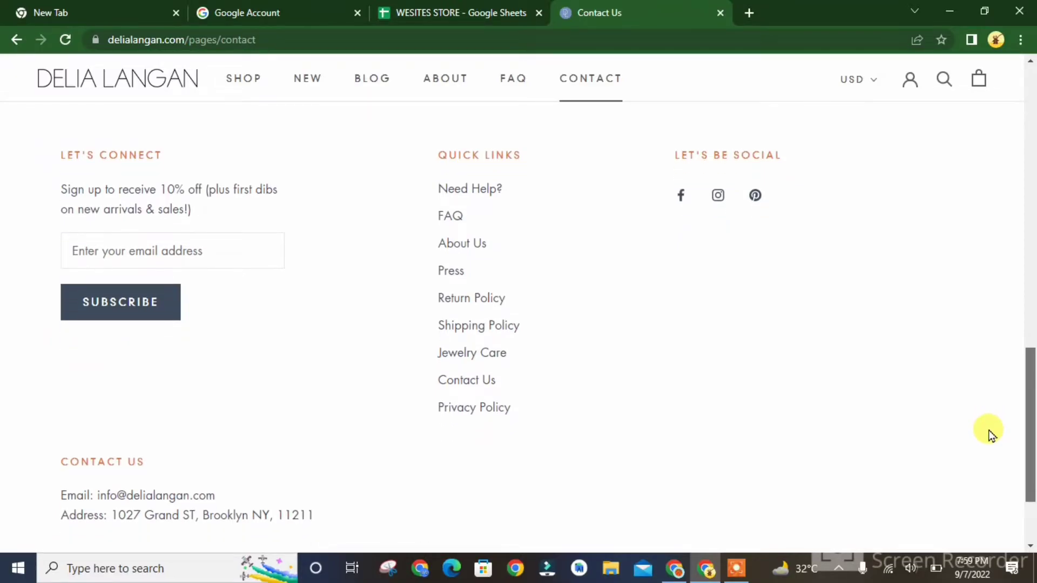
pyautogui.click(515, 385)
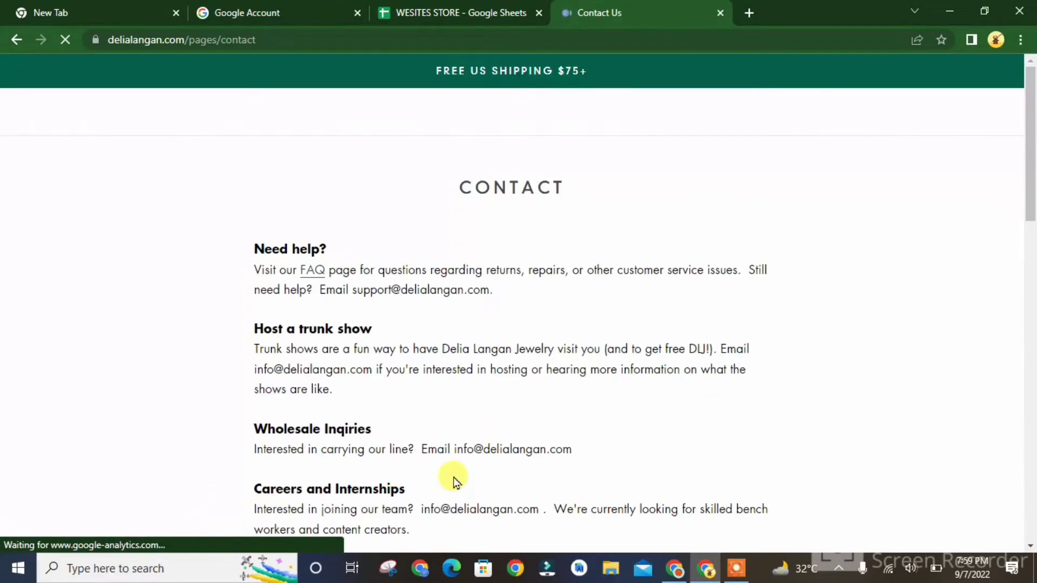
pyautogui.moveTo(1029, 176); pyautogui.dragTo(990, 436)
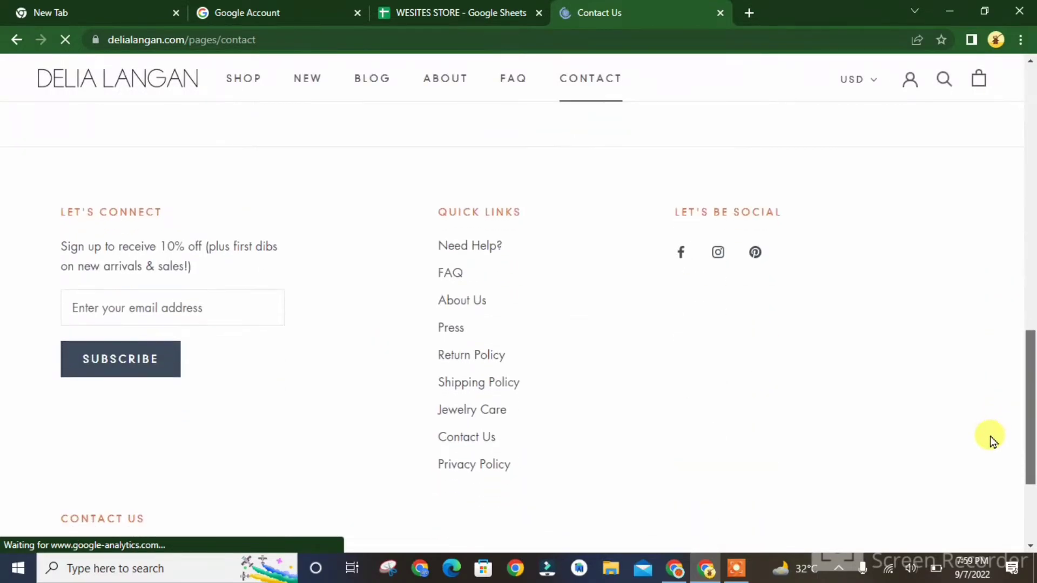
pyautogui.moveTo(1028, 359); pyautogui.dragTo(1028, 481)
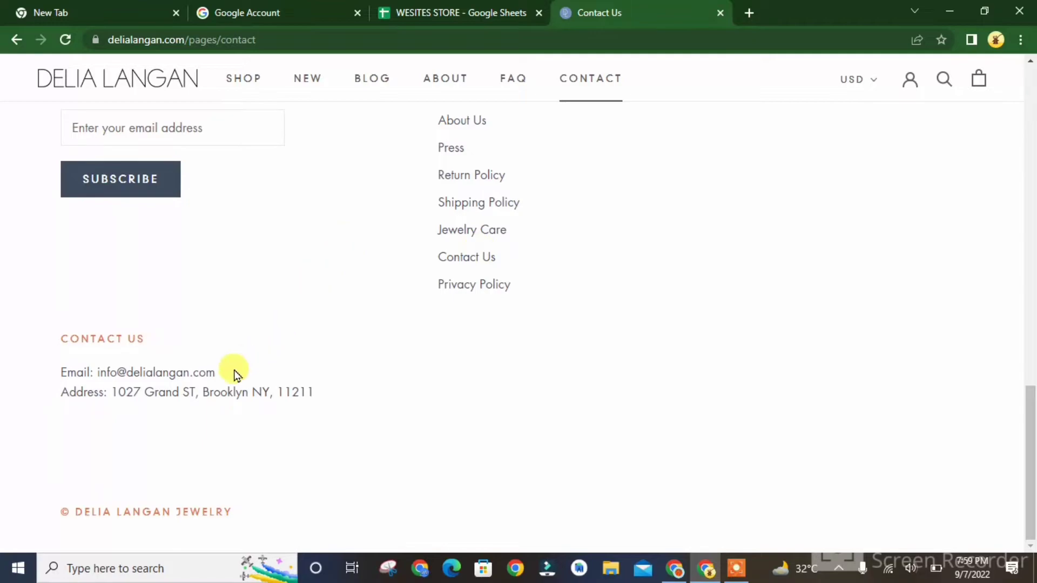
pyautogui.moveTo(170, 380); pyautogui.dragTo(42, 383)
pyautogui.rightClick(90, 373)
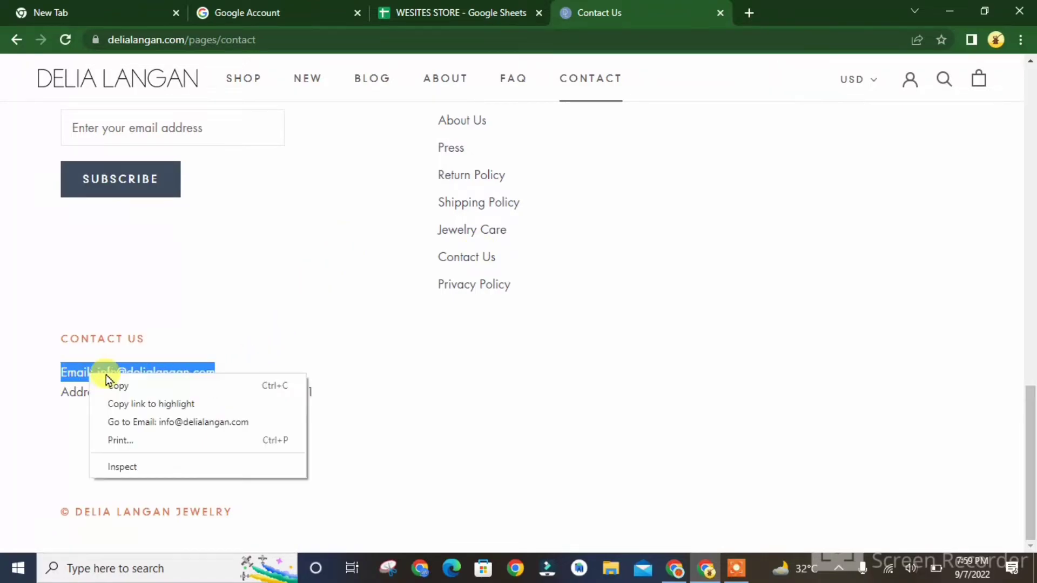
pyautogui.click(113, 384)
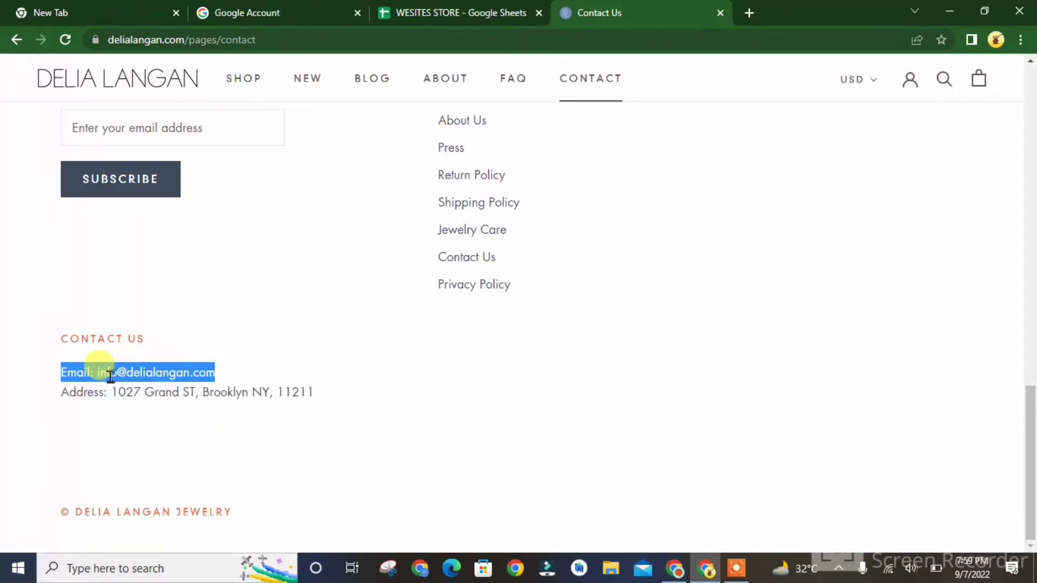
pyautogui.moveTo(97, 373); pyautogui.dragTo(216, 372)
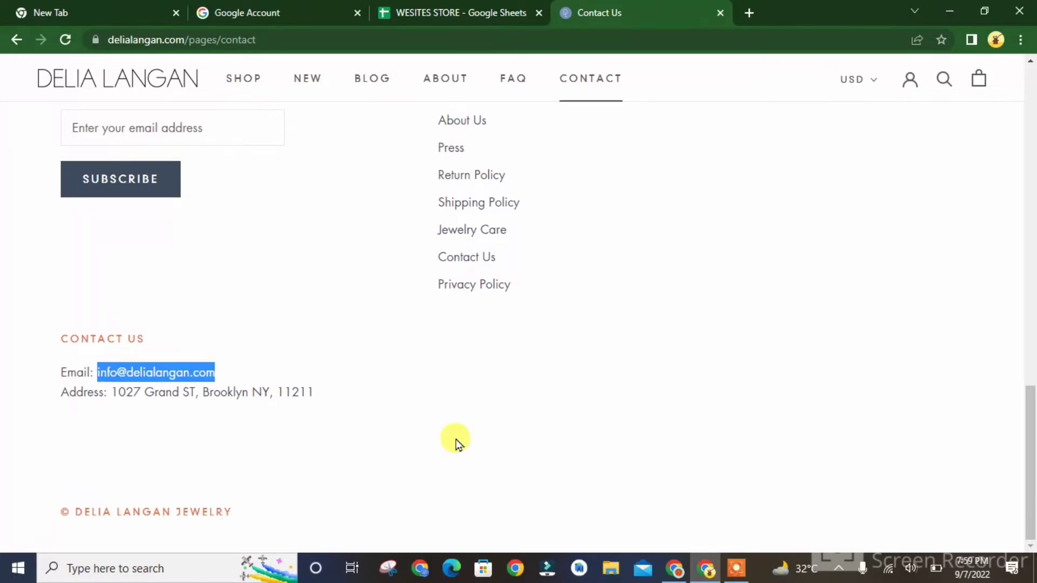
pyautogui.click(489, 12)
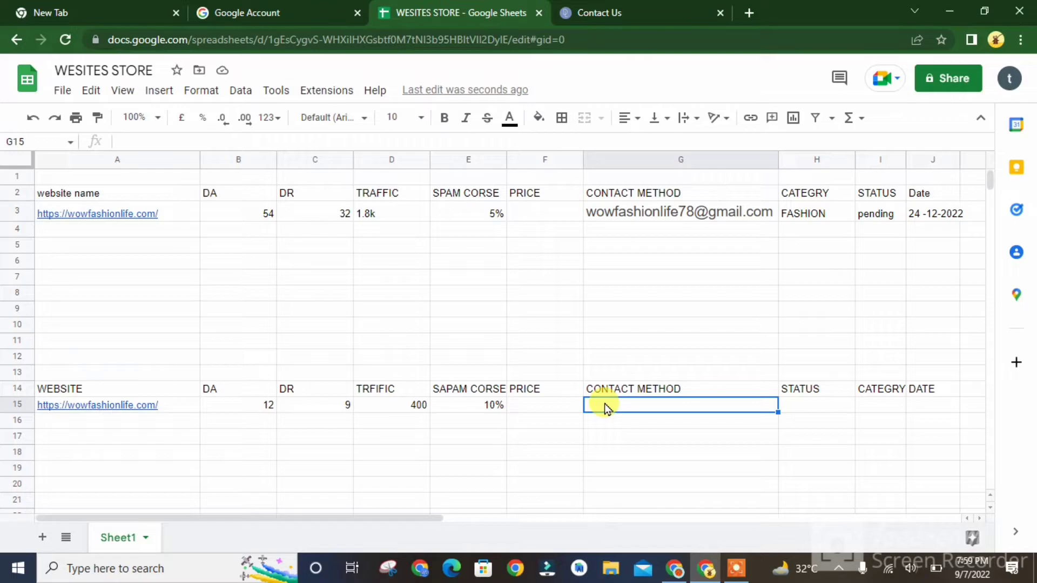
pyautogui.hotkey('ctrl', 'v')
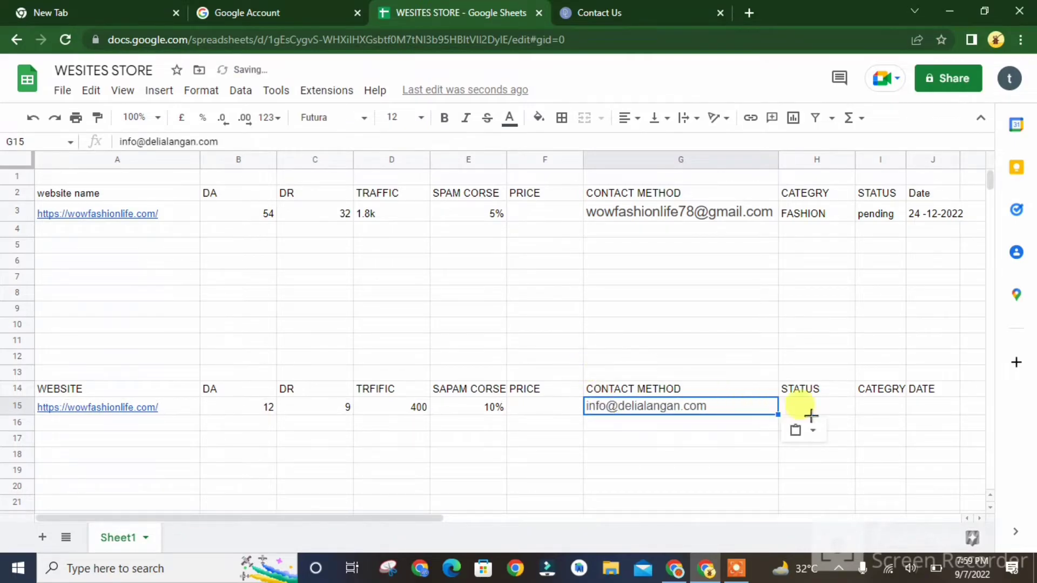
# - Enter "jawelry" as the category in cell I15
pyautogui.click(818, 412)
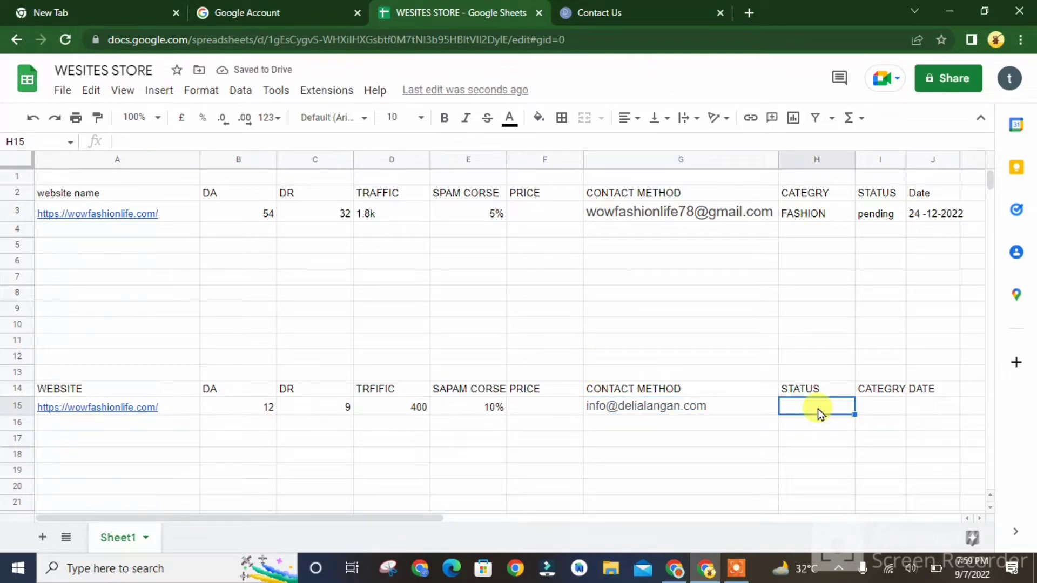
pyautogui.click(888, 409)
pyautogui.doubleClick(887, 406)
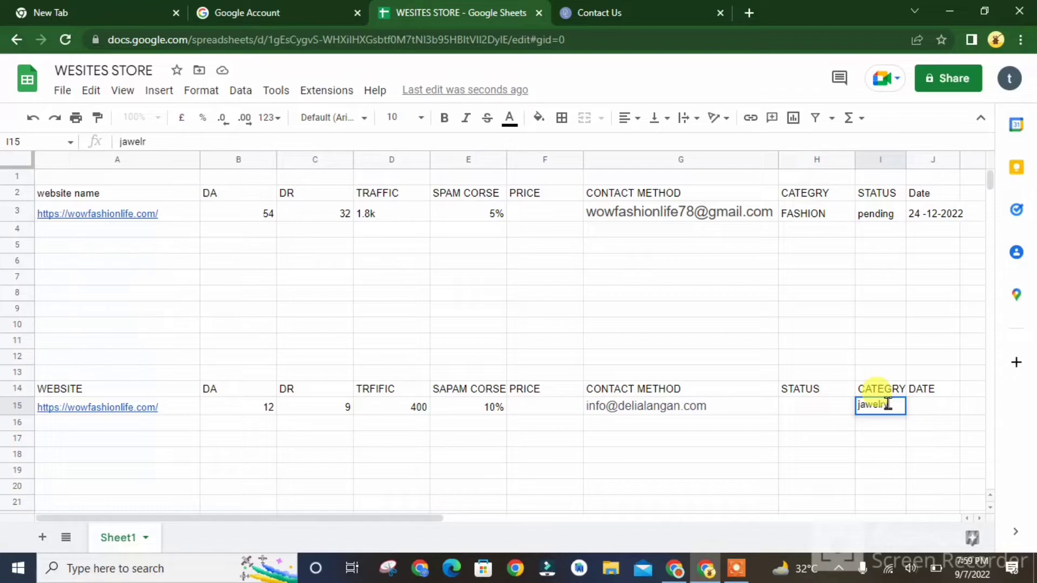
# - Enter the date 12-12-2022 in cell J15
pyautogui.click(928, 409)
pyautogui.write('44')
pyautogui.press('BackSpace')
pyautogui.press('BackSpace')
pyautogui.write('12-12')
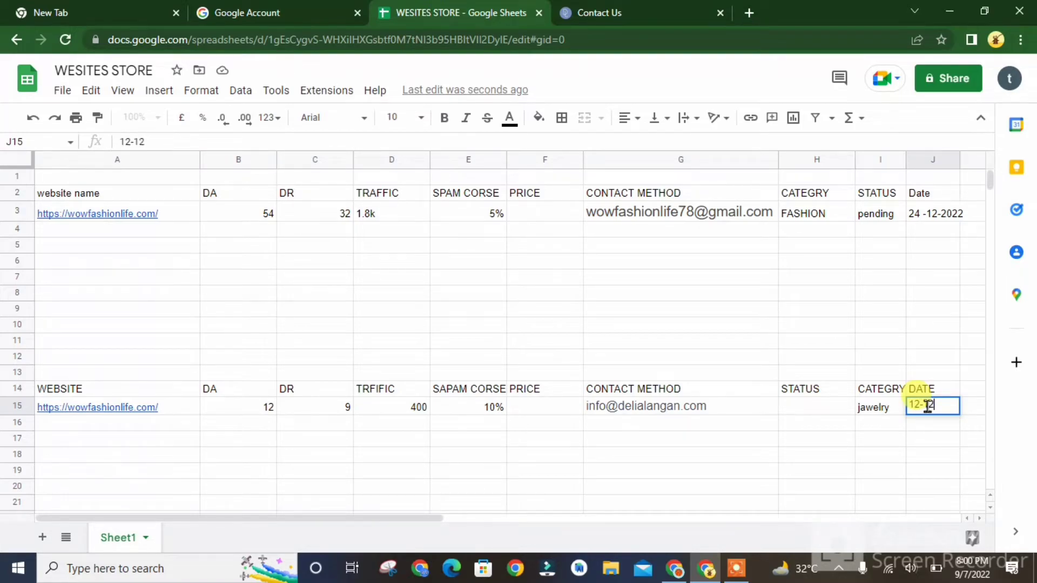
pyautogui.write('-2022')
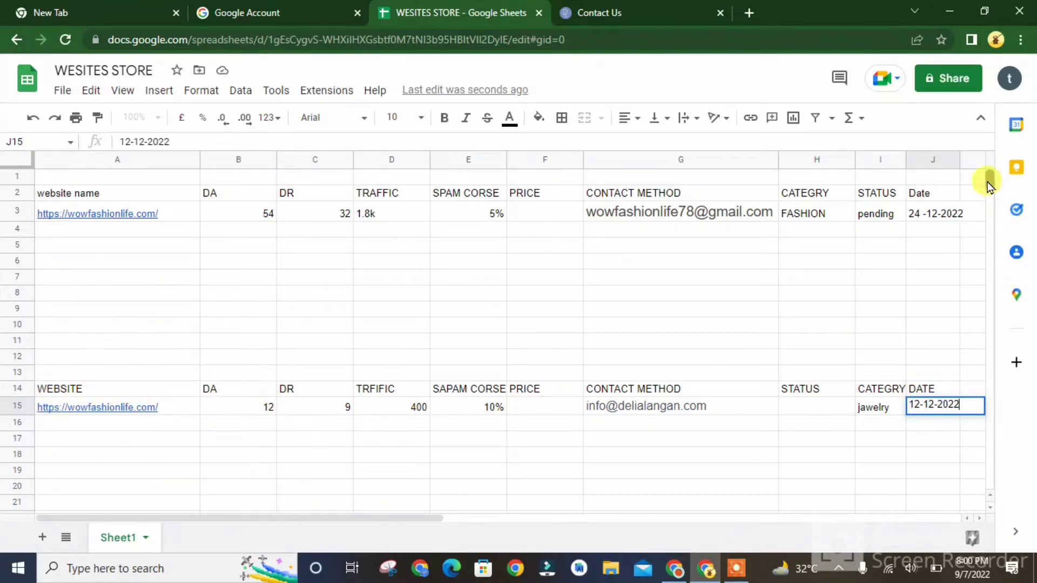
pyautogui.scroll(-9, 992, 189)
pyautogui.scroll(9, 992, 189)
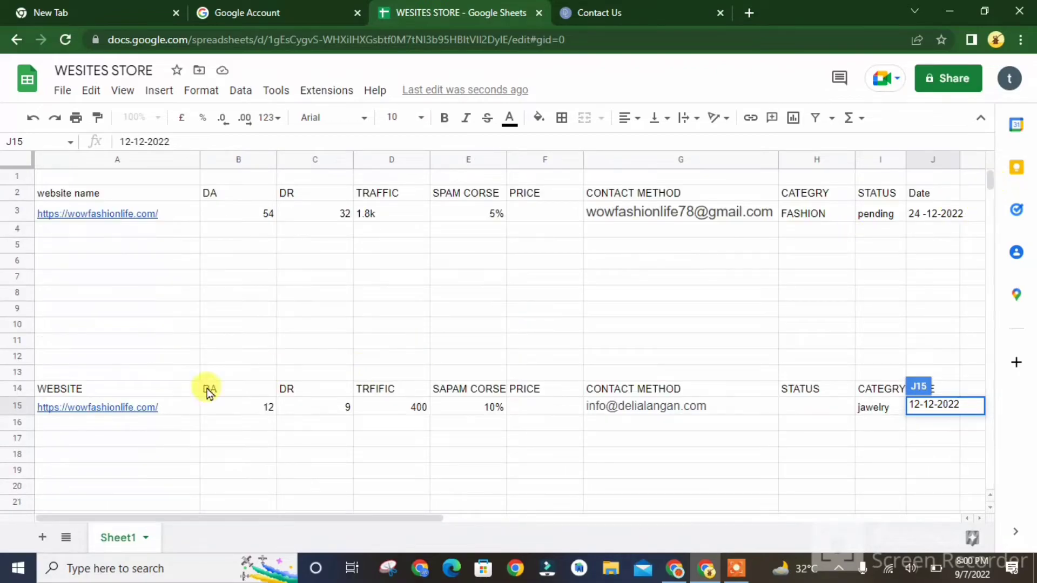
pyautogui.moveTo(187, 406)
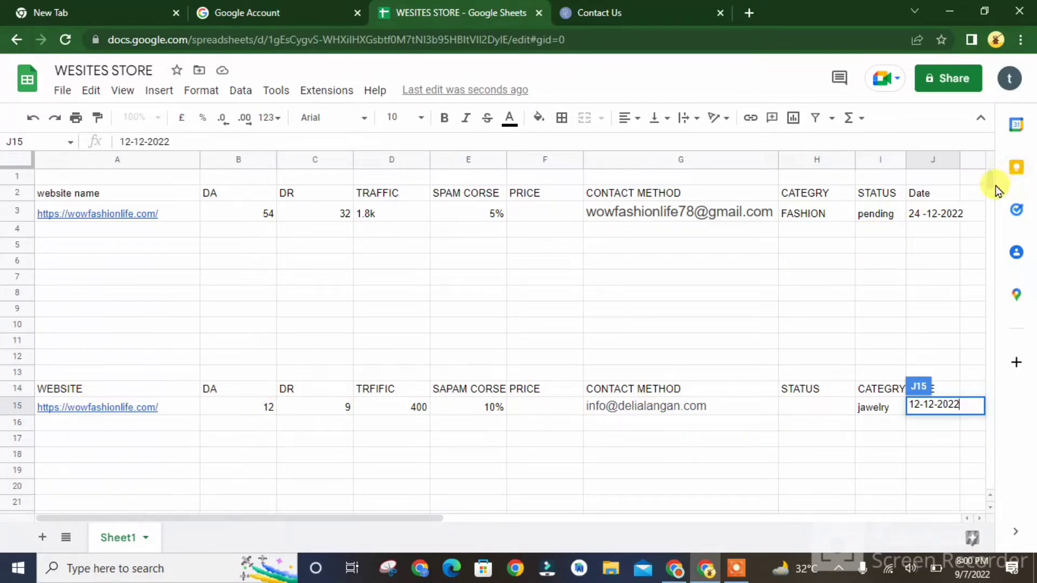
pyautogui.scroll(-1, 989, 191)
pyautogui.scroll(1, 990, 191)
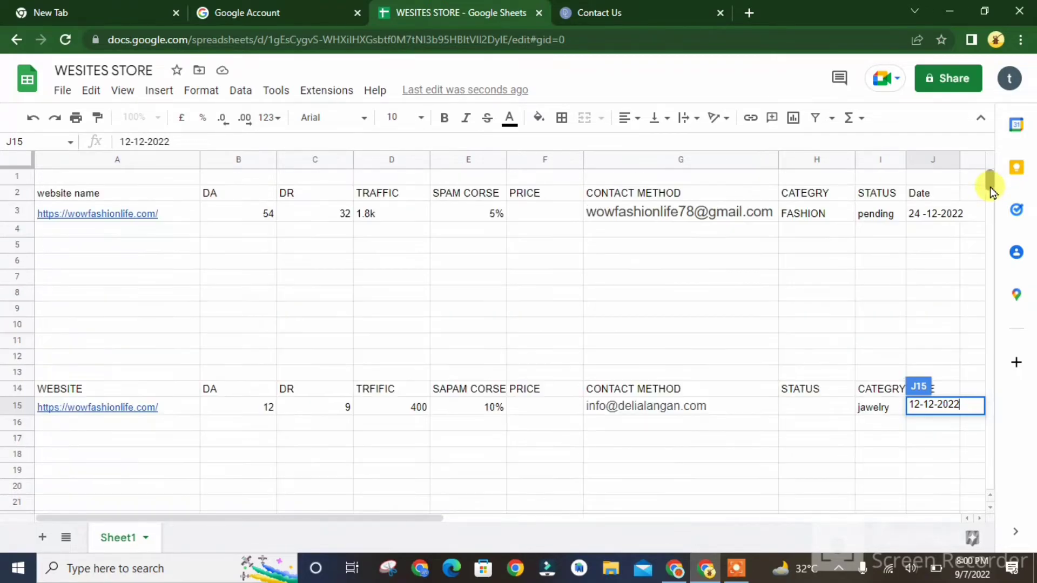
# - Open the Gmail inbox in a new browser tab
pyautogui.click(667, 406)
pyautogui.click(745, 14)
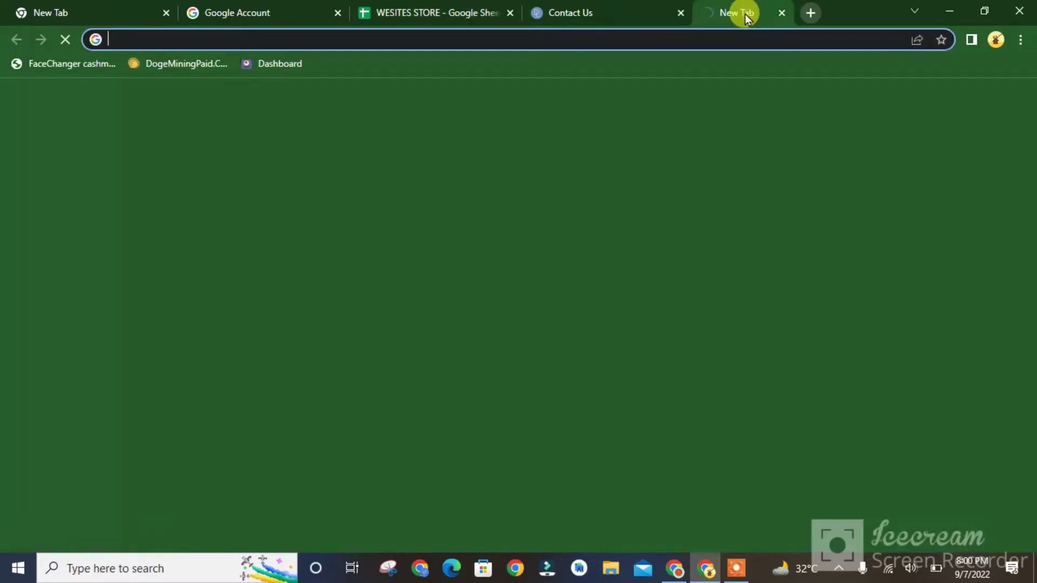
pyautogui.click(888, 102)
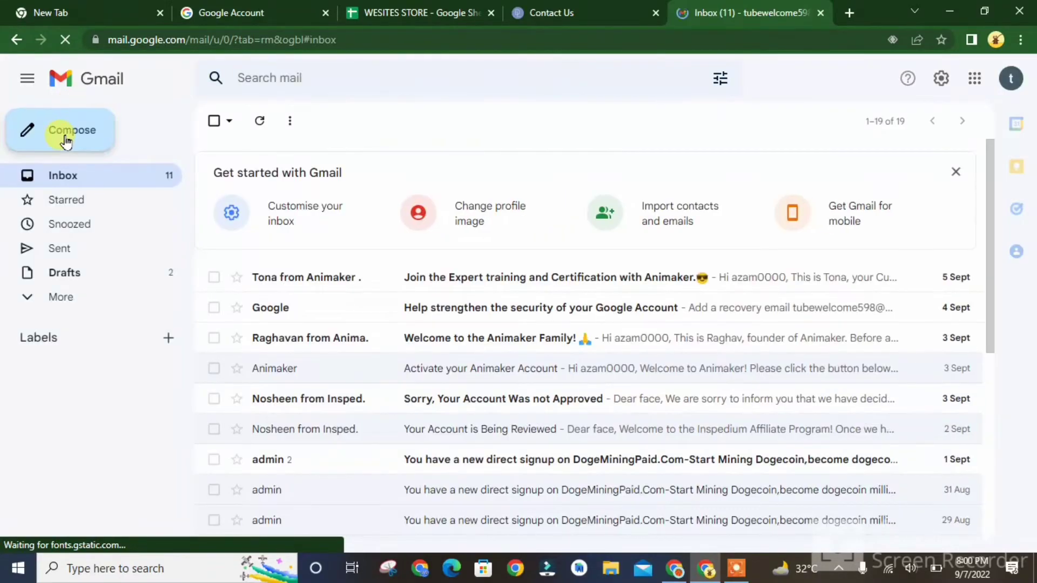
# - Start a new email message in the enlarged compose window, address it to the copied contact email and begin its subject
pyautogui.click(63, 137)
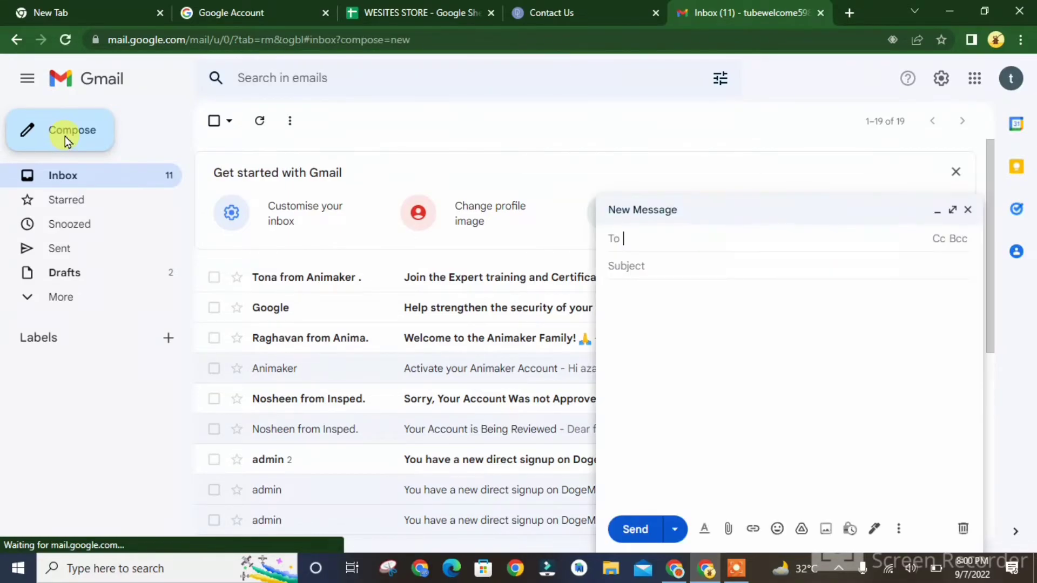
pyautogui.click(952, 210)
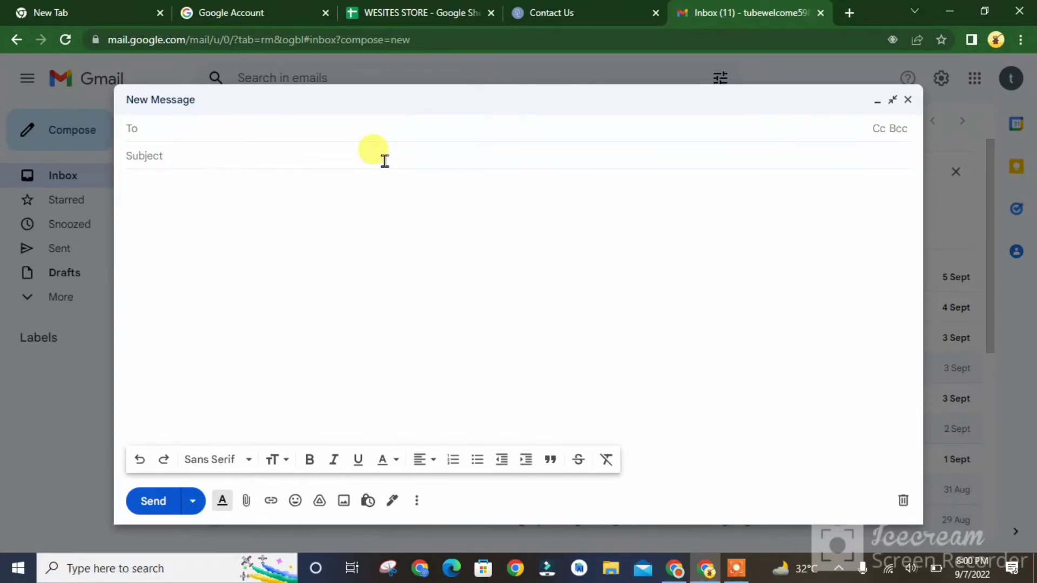
pyautogui.hotkey('ctrl', 'v')
pyautogui.click(212, 159)
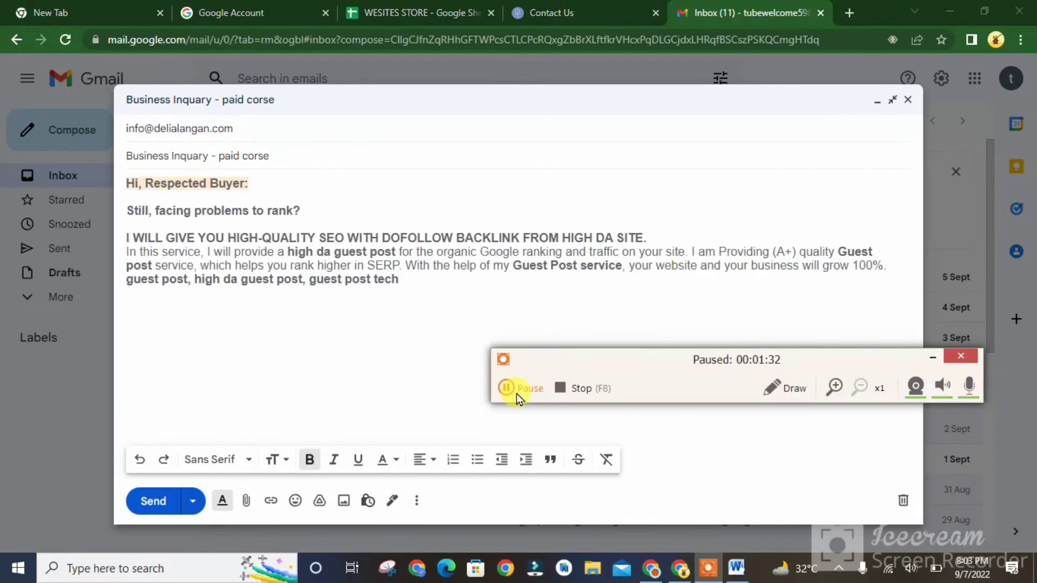
pyautogui.click(516, 393)
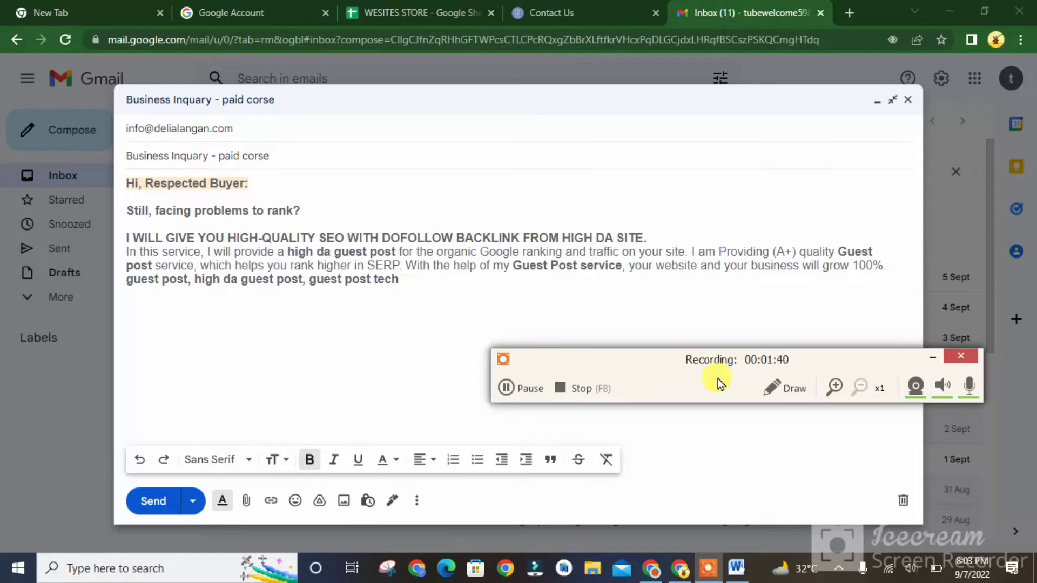
pyautogui.click(932, 359)
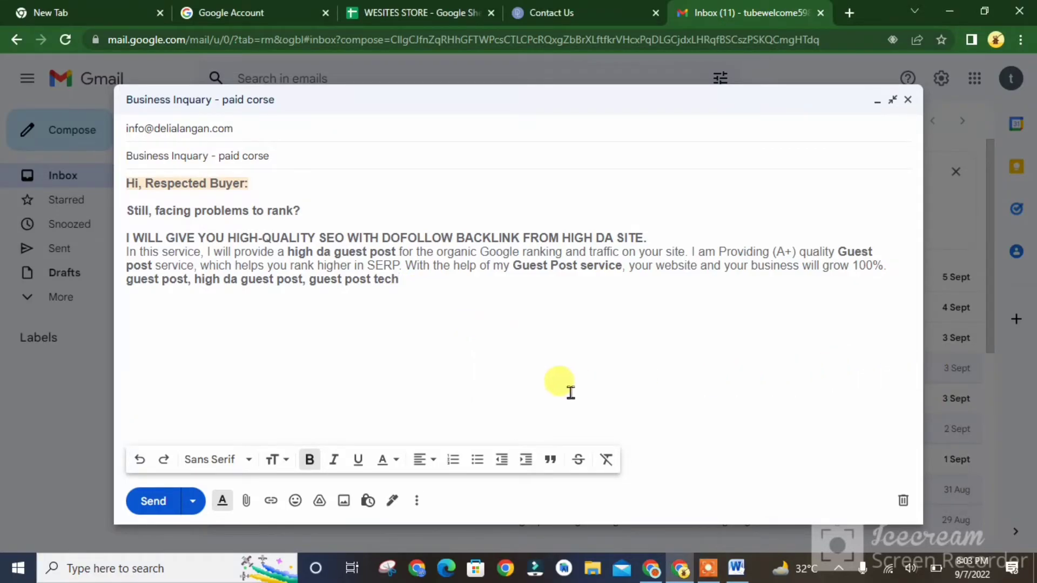